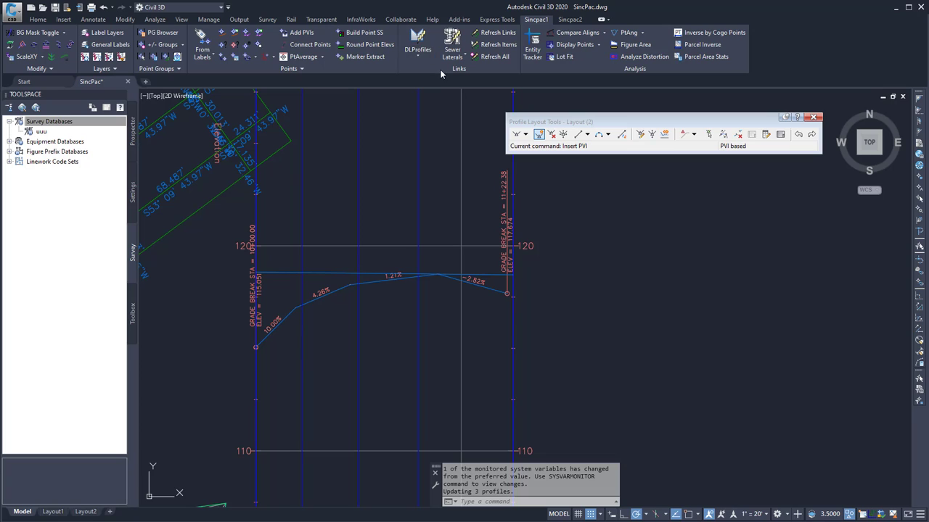
Start a DLProfiles link for the Layout_Linked profile on the Ditch alignment, adding the PVI at station 10+19.21
left_click(419, 58)
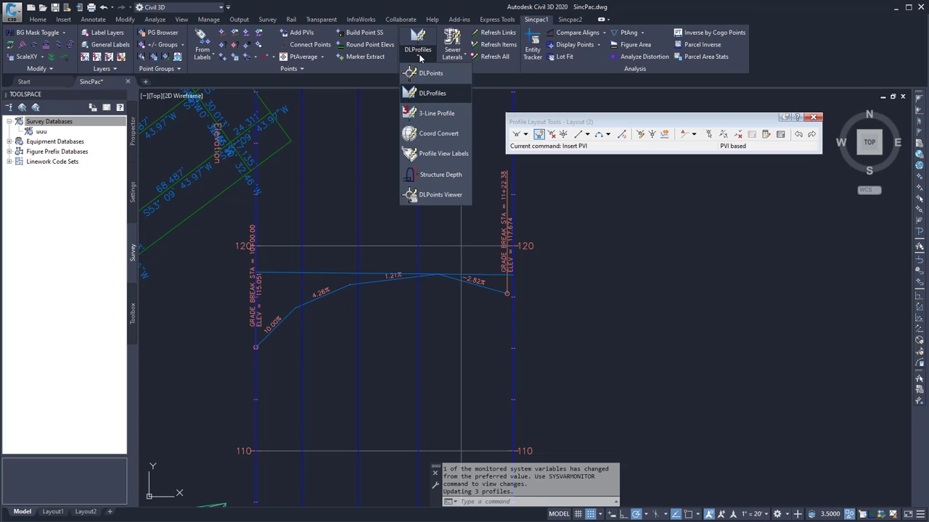
left_click(462, 96)
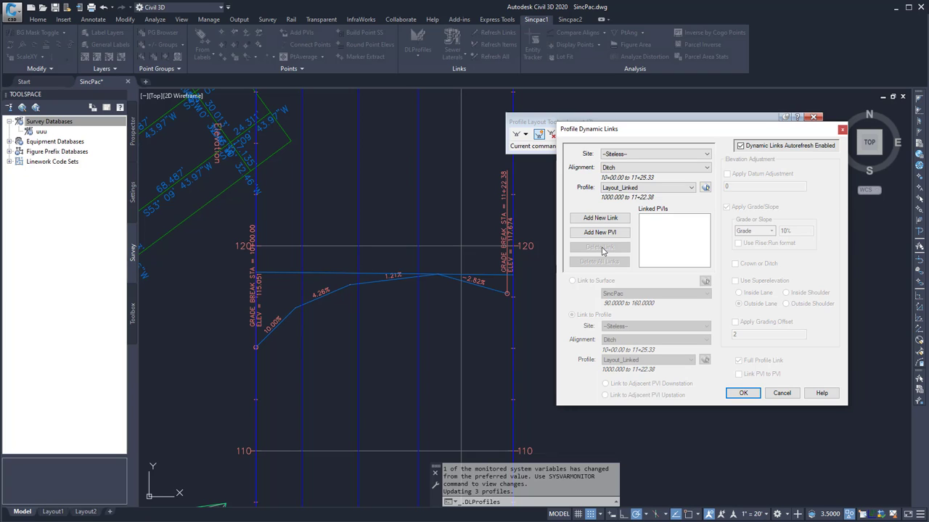
left_click(610, 167)
left_click(612, 174)
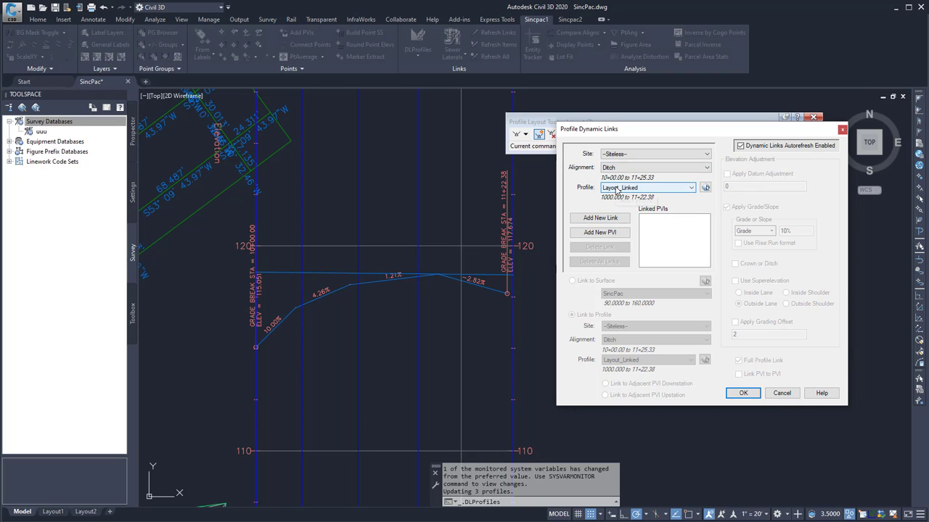
left_click(616, 188)
left_click(619, 209)
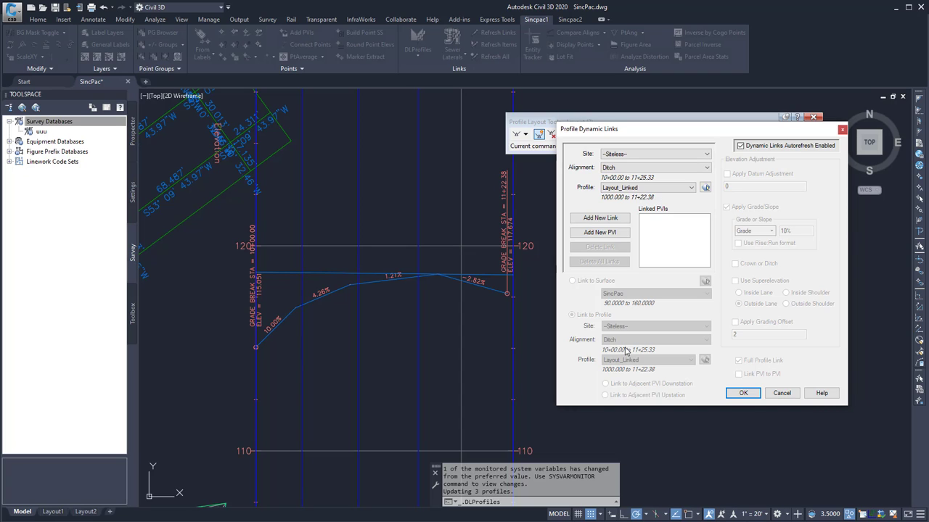
left_click(608, 222)
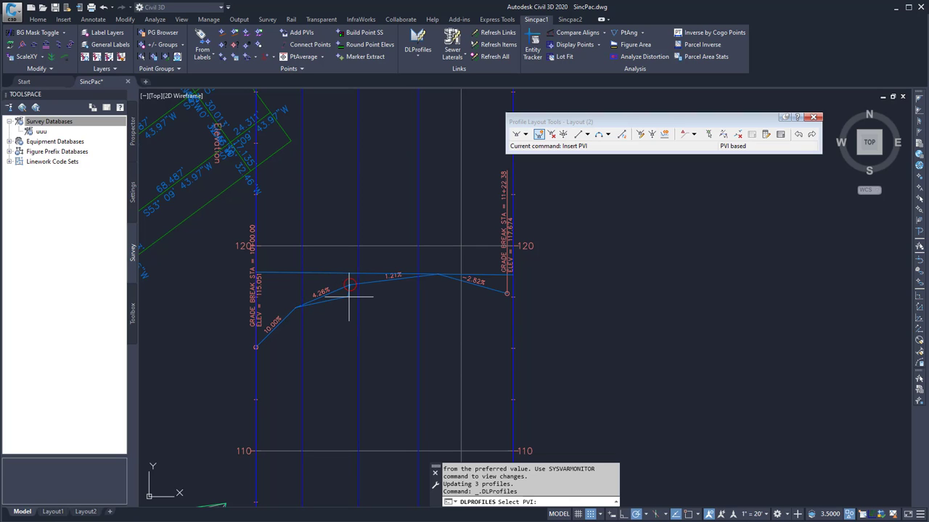
left_click(315, 311)
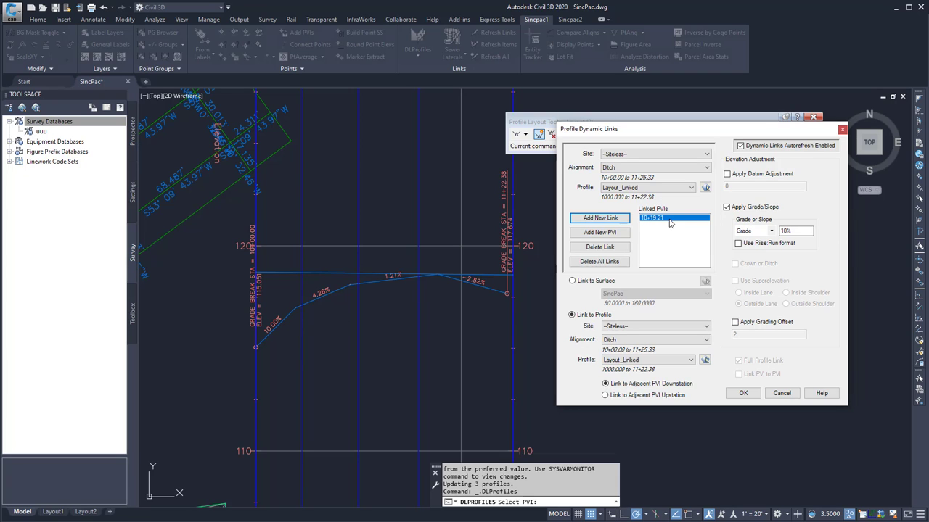
Link the 10+19.21 PVI to its adjacent downstation PVI on Layout_Linked at a 5% grade and apply
left_click(603, 288)
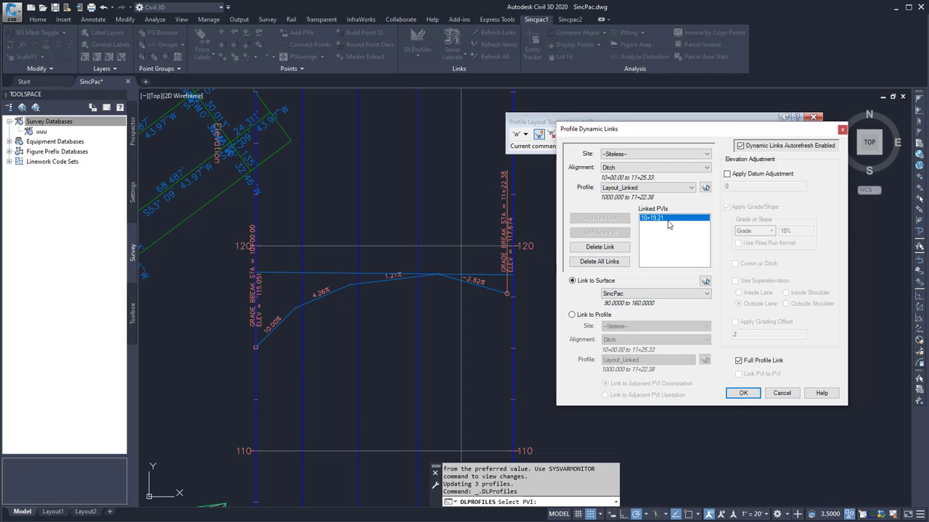
left_click(605, 315)
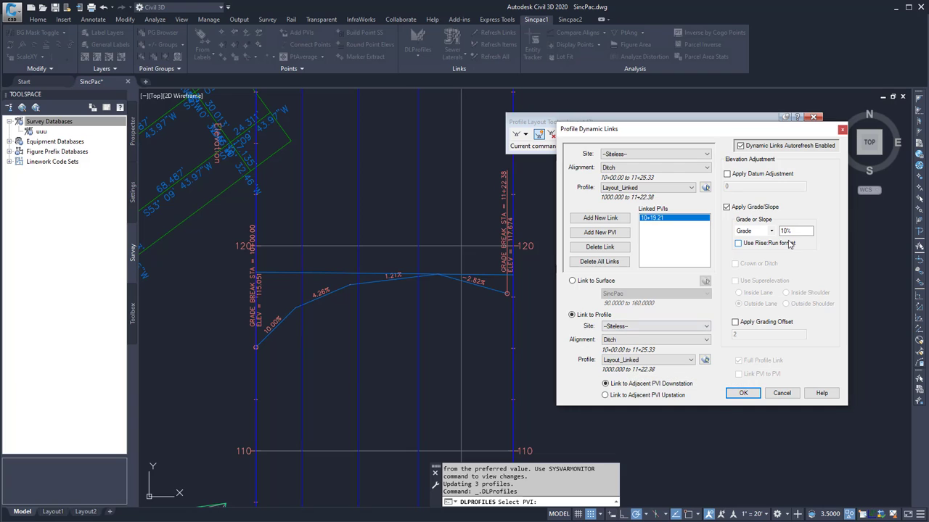
left_click_drag(794, 230, 781, 231)
left_click(735, 399)
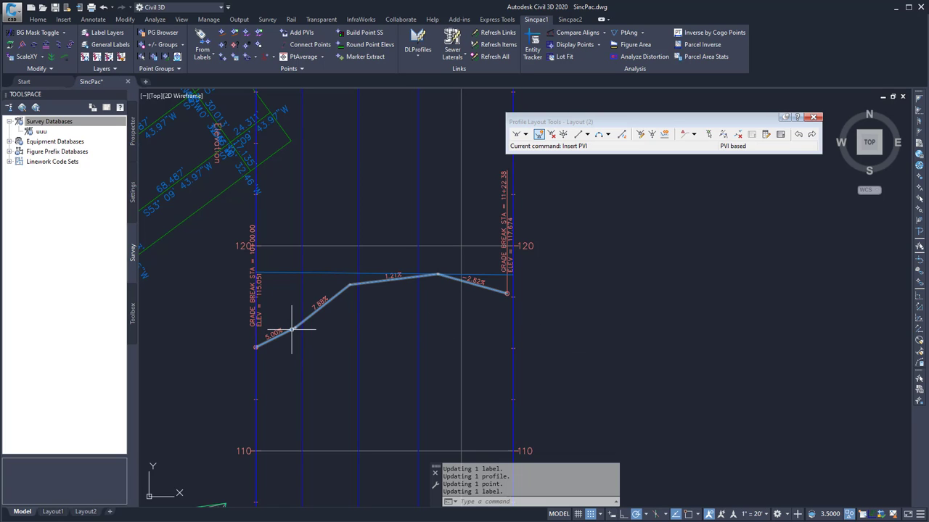
Test the link by trying to raise the linked second PVI and lowering the start PVI to about elevation 113.85
left_click(292, 330)
left_click(295, 330)
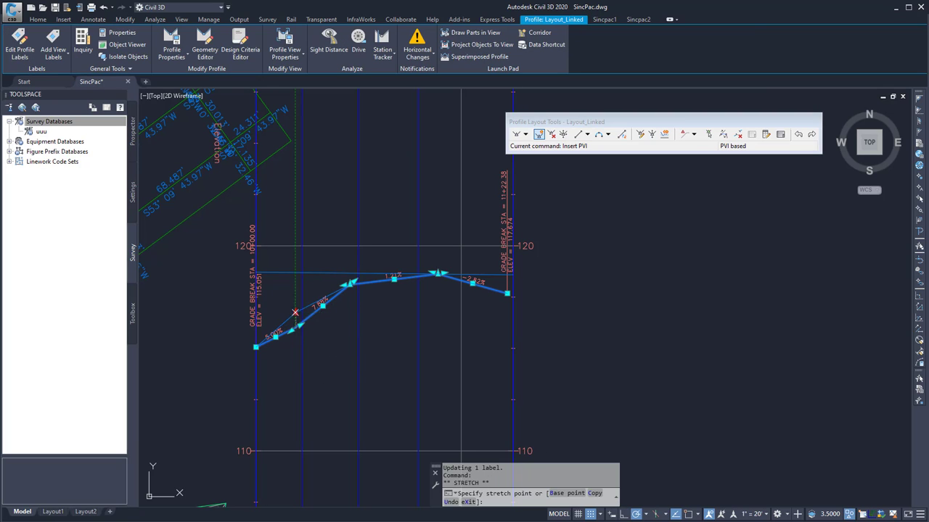
left_click(295, 313)
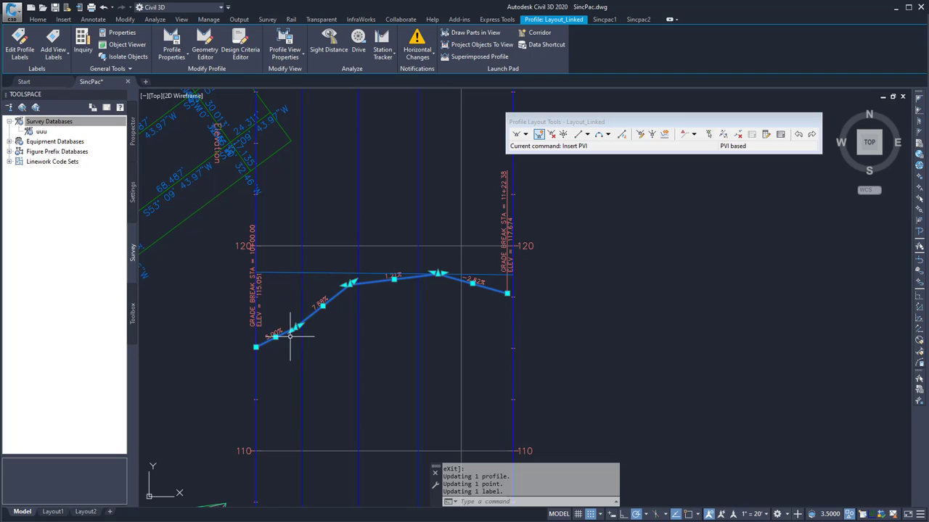
left_click(255, 347)
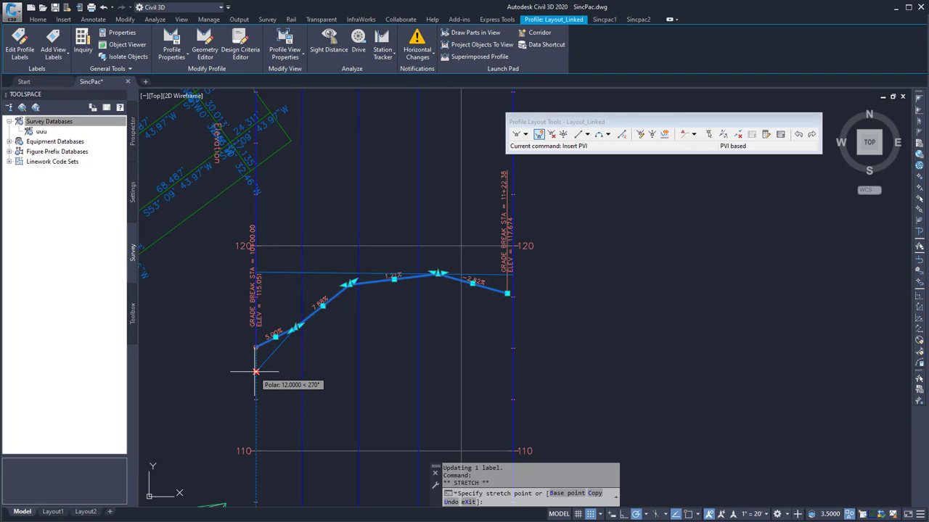
left_click(256, 371)
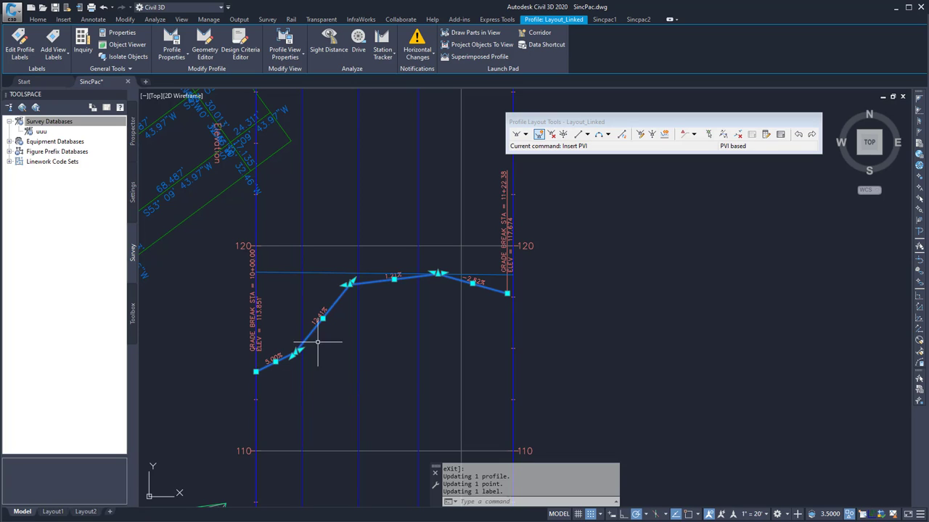
Edit the 10+19.21 link so it follows the adjacent PVI upstation instead of downstation
left_click(604, 19)
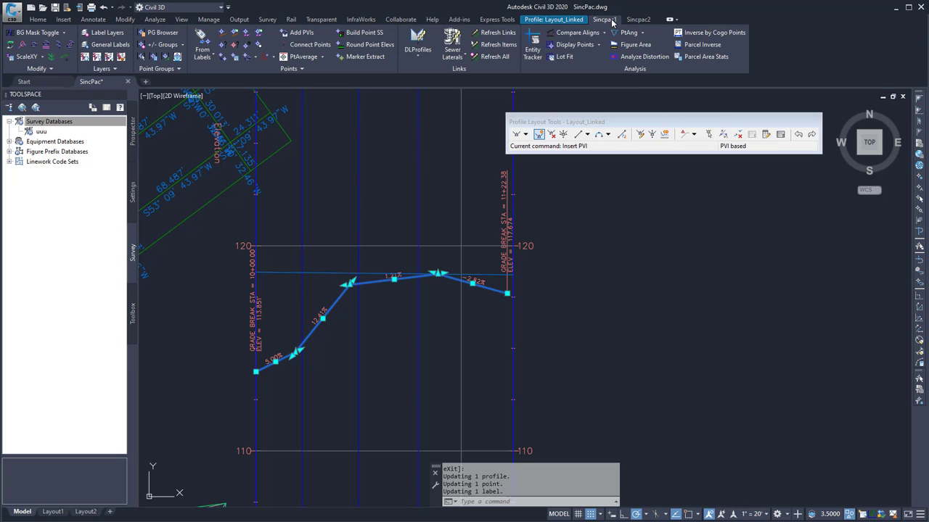
left_click(425, 37)
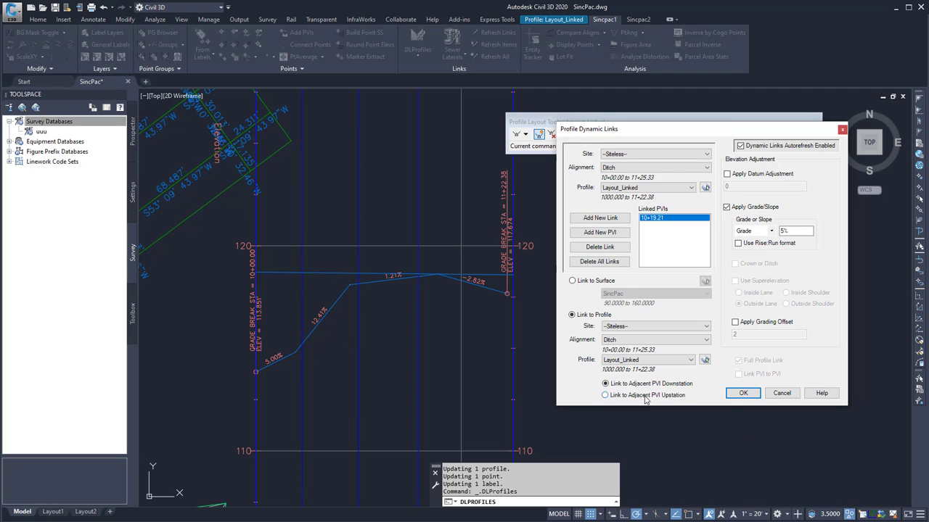
left_click(617, 397)
left_click(745, 393)
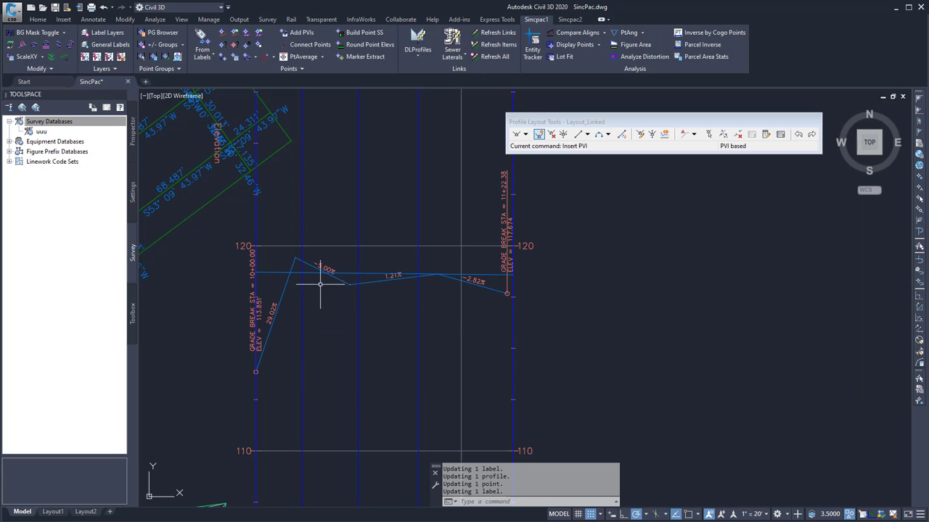
Raise the start PVI of Layout_Linked to about elevation 117.90 and try to move the linked second PVI
left_click(282, 297)
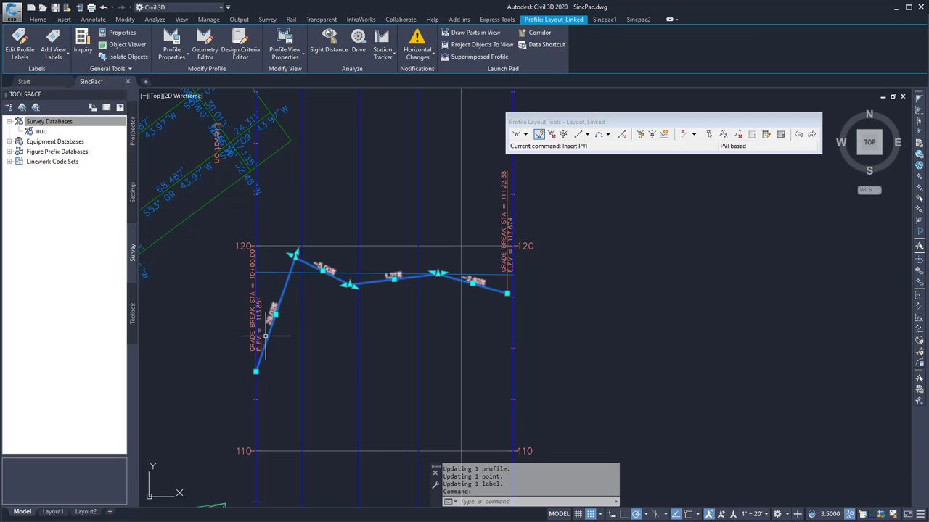
left_click(256, 372)
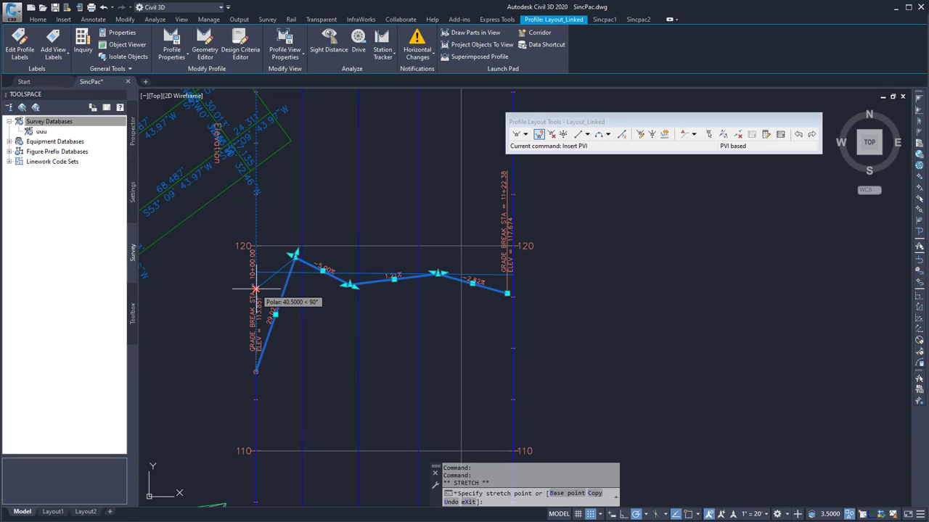
left_click(255, 291)
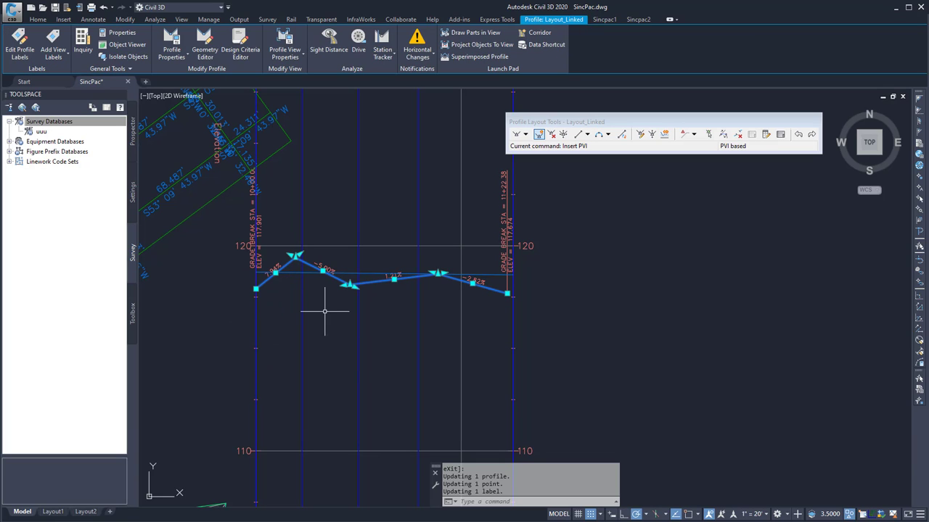
left_click(295, 256)
left_click(294, 256)
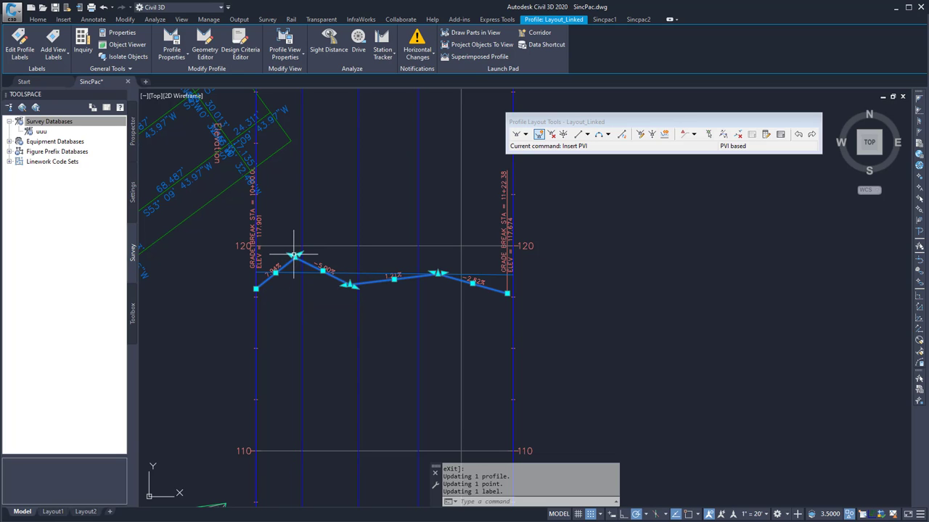
Test the upstation link by moving the third PVI down and up, and settle it just below the nearly flat profile line
left_click(350, 284)
left_click(349, 319)
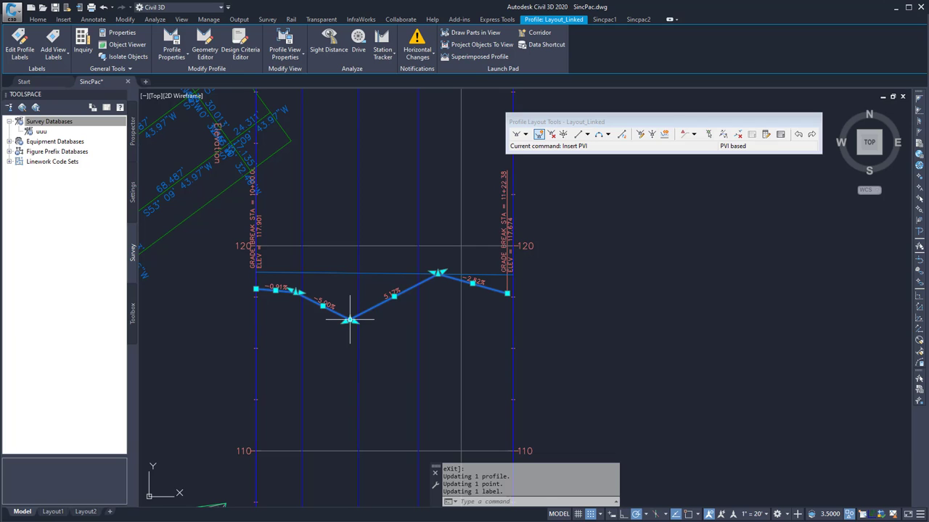
left_click(350, 319)
left_click(349, 253)
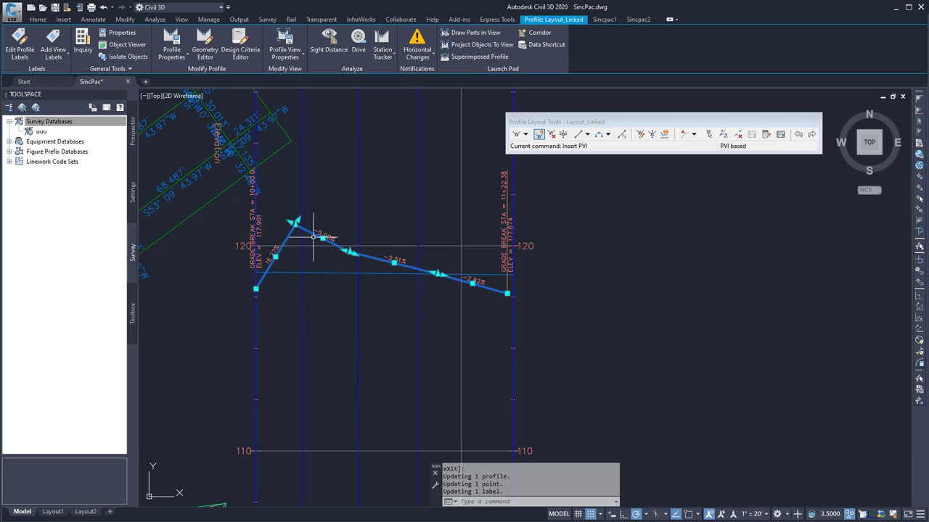
left_click(349, 252)
left_click(350, 279)
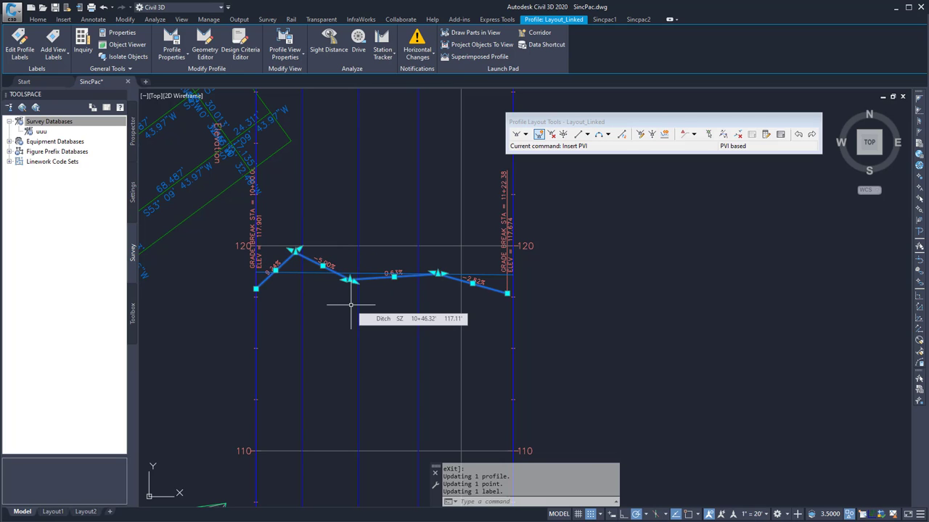
key("Escape")
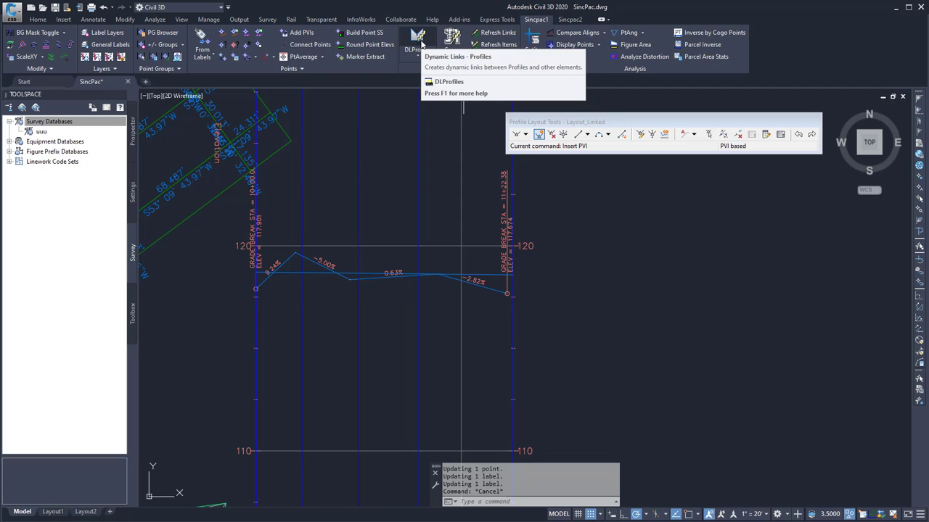
Add a dynamic link for the Layout (2) profile at its start PVI, station 10+00.00
left_click(418, 40)
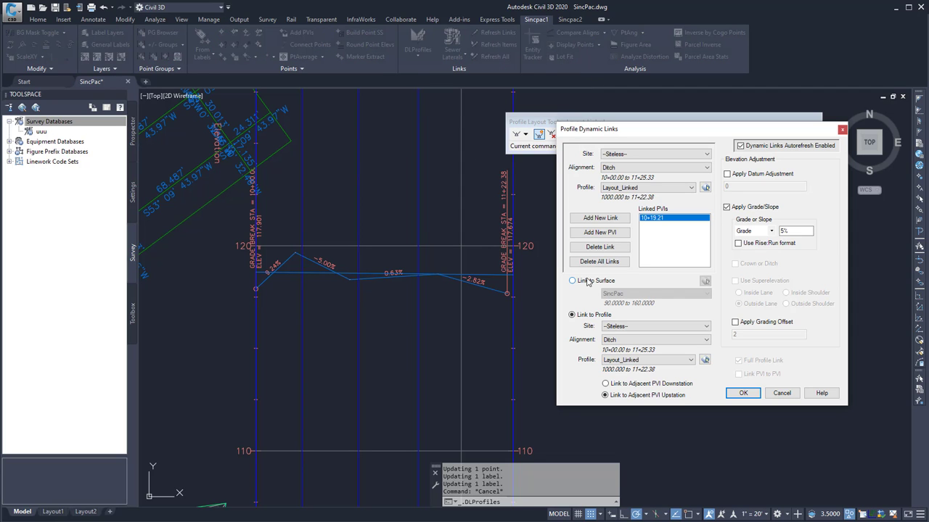
left_click(613, 188)
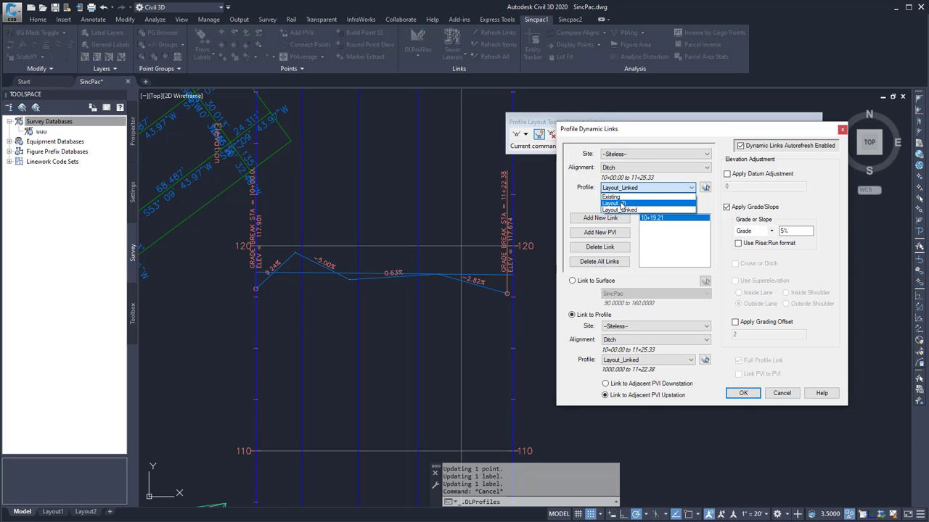
left_click(622, 204)
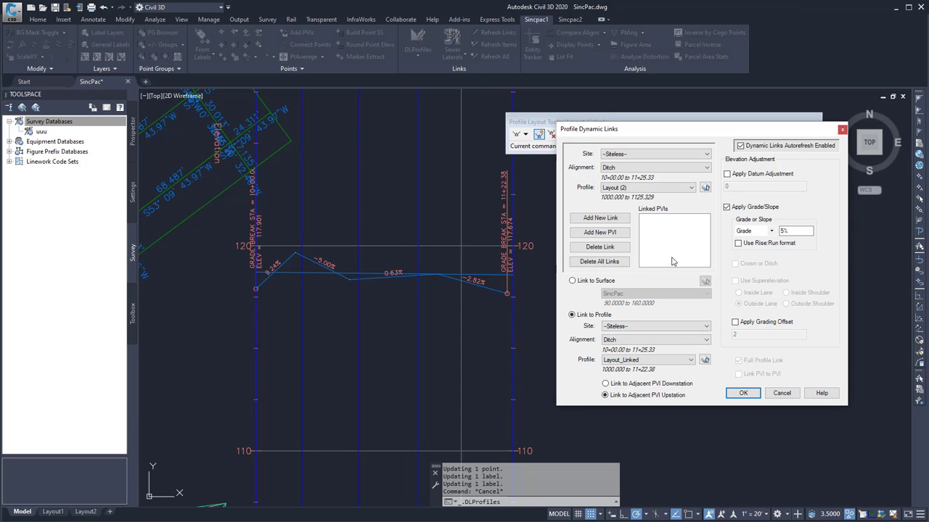
left_click(611, 224)
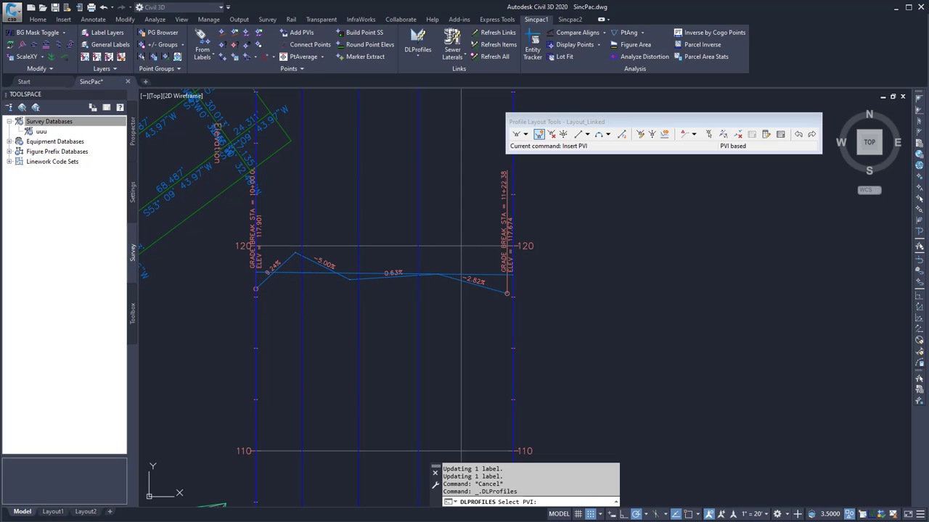
left_click(462, 247)
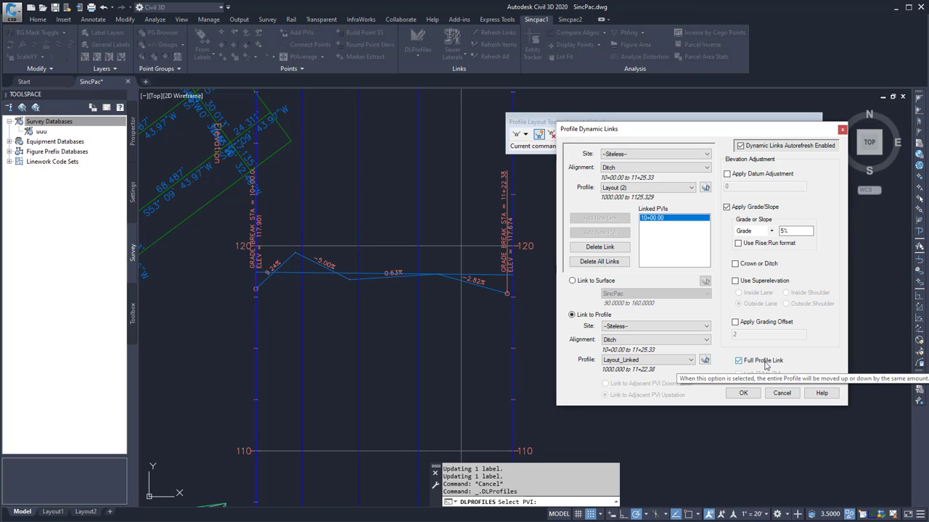
Apply the Layout (2) full profile link to Layout_Linked with a datum adjustment of 5 and no grade/slope
left_click(755, 208)
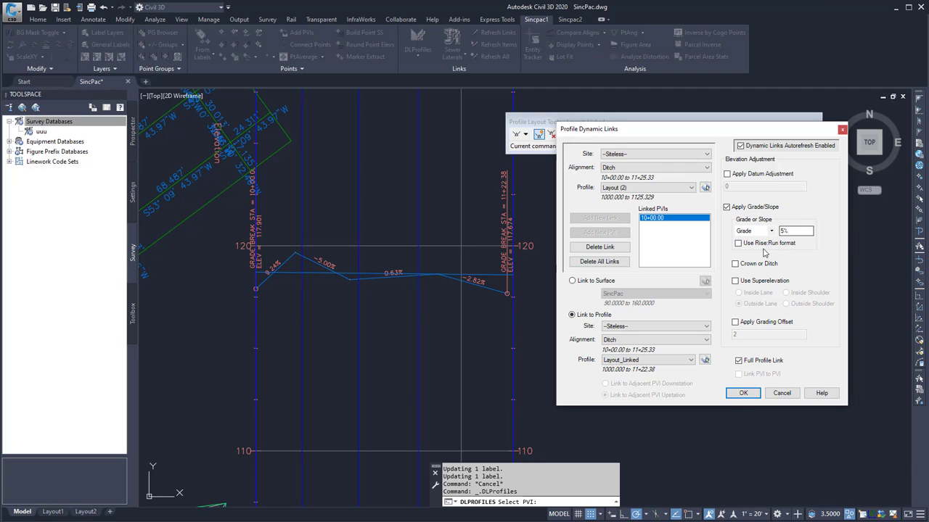
left_click(743, 209)
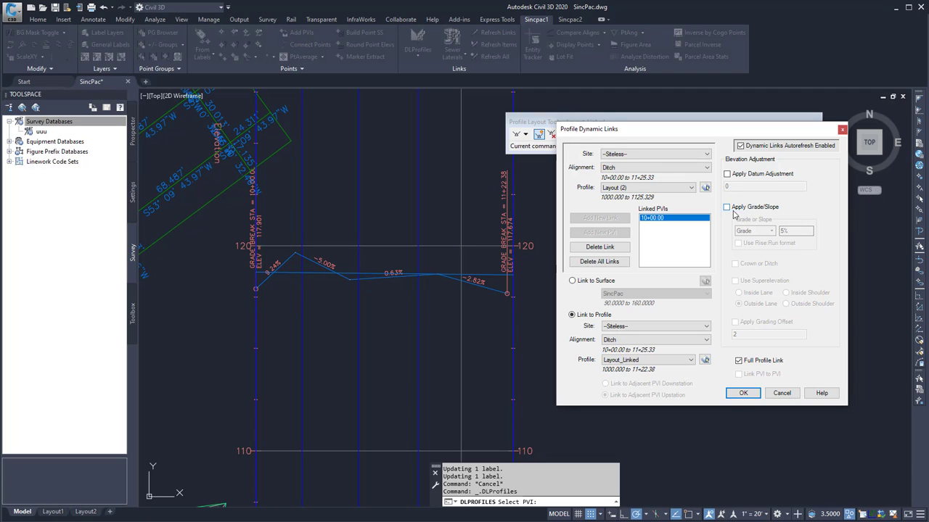
left_click(727, 174)
left_click(733, 187)
left_click_drag(732, 187, 723, 187)
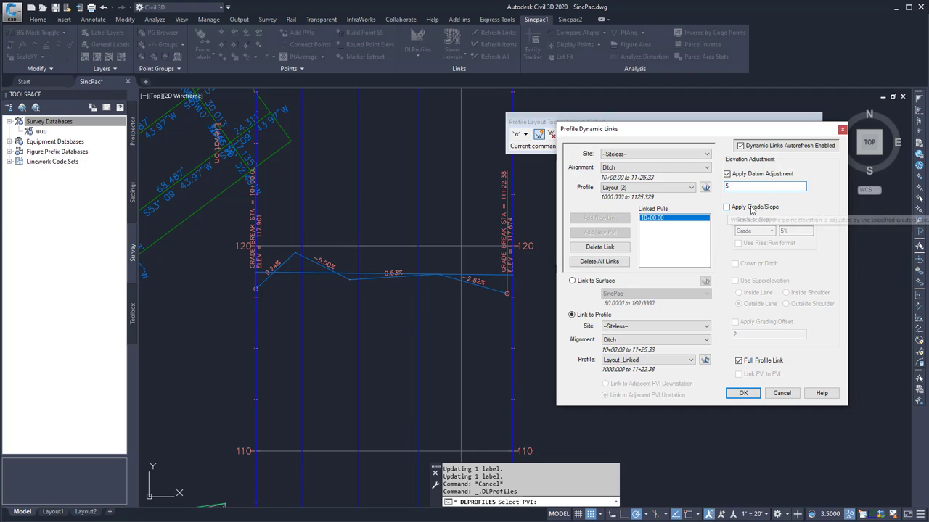
left_click(751, 395)
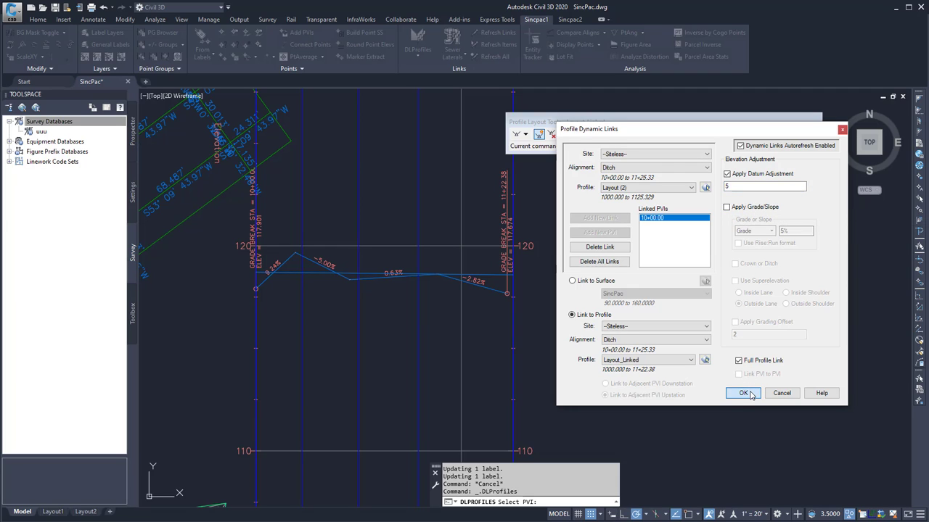
left_click(750, 392)
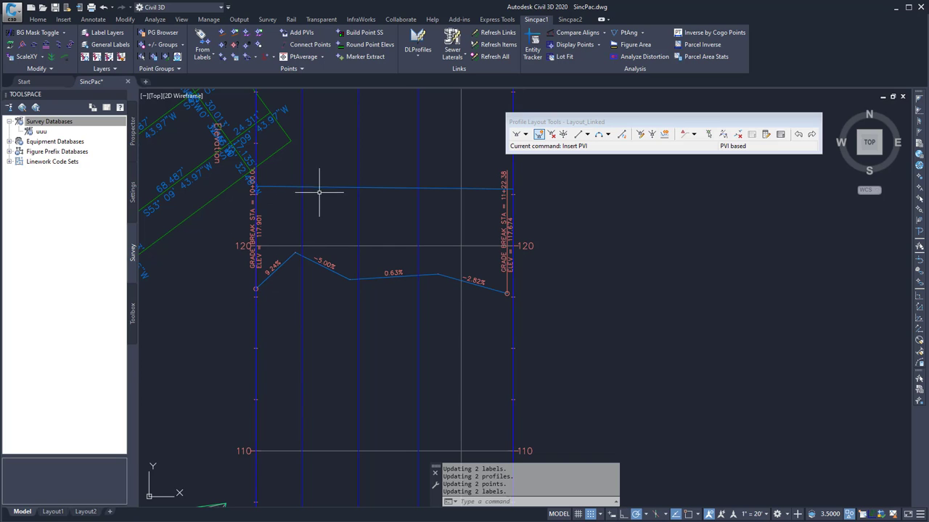
Test the full profile link by moving Layout_Linked vertically down twice, to a start elevation of about 114.80 and 112.10
left_click(341, 275)
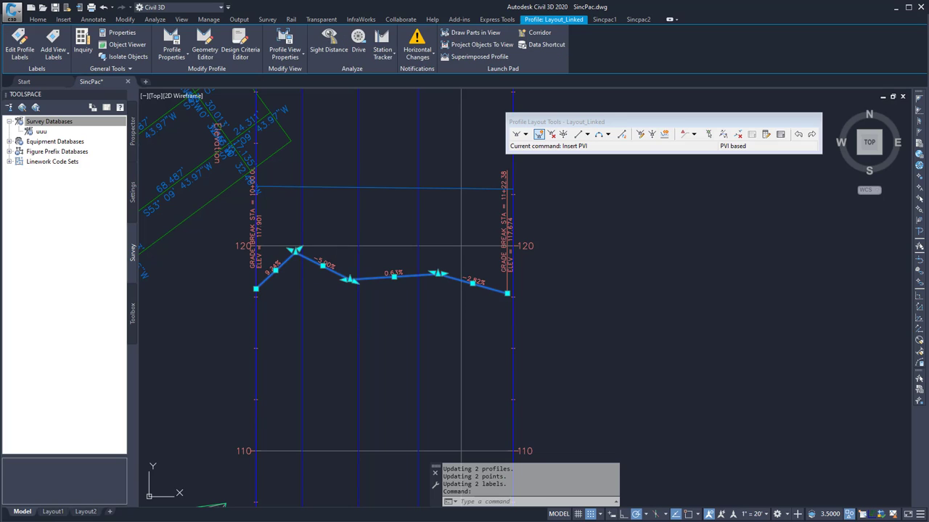
left_click(350, 280)
key("space")
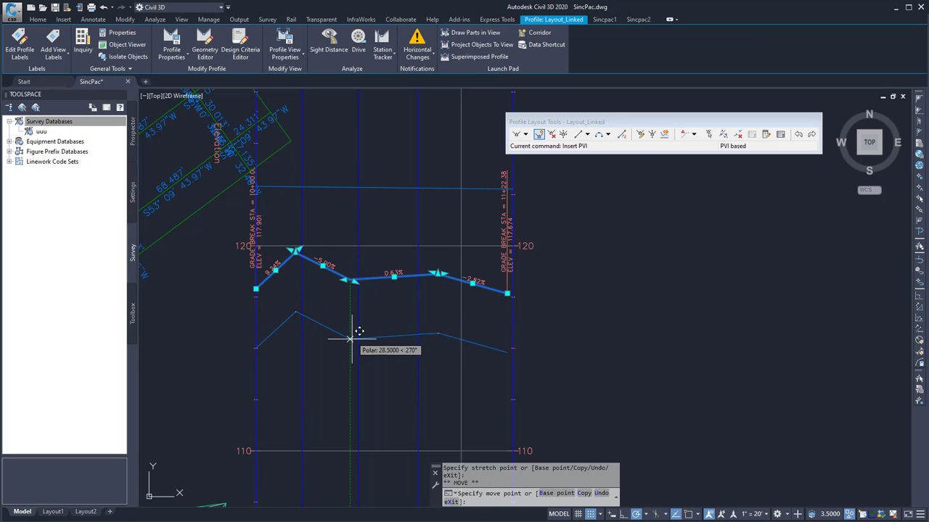
left_click(350, 344)
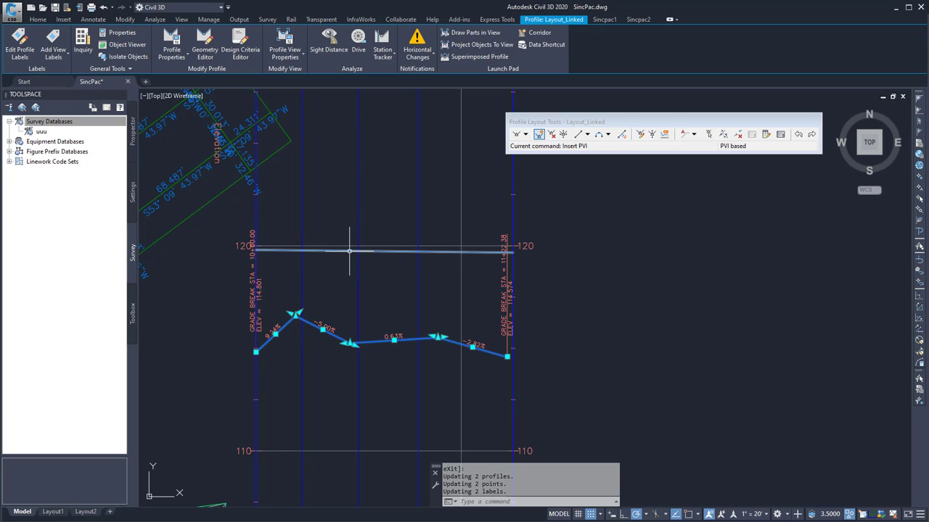
left_click(350, 341)
key("space")
left_click(344, 398)
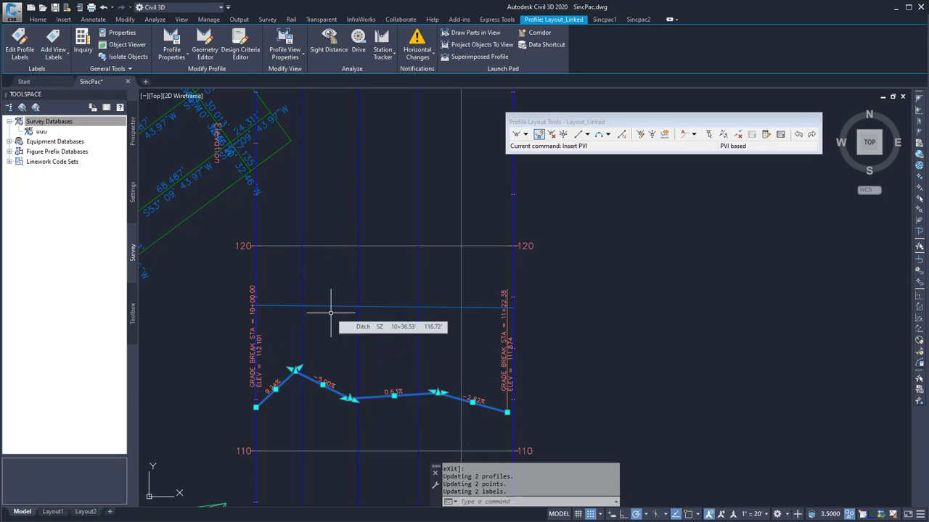
key("Escape")
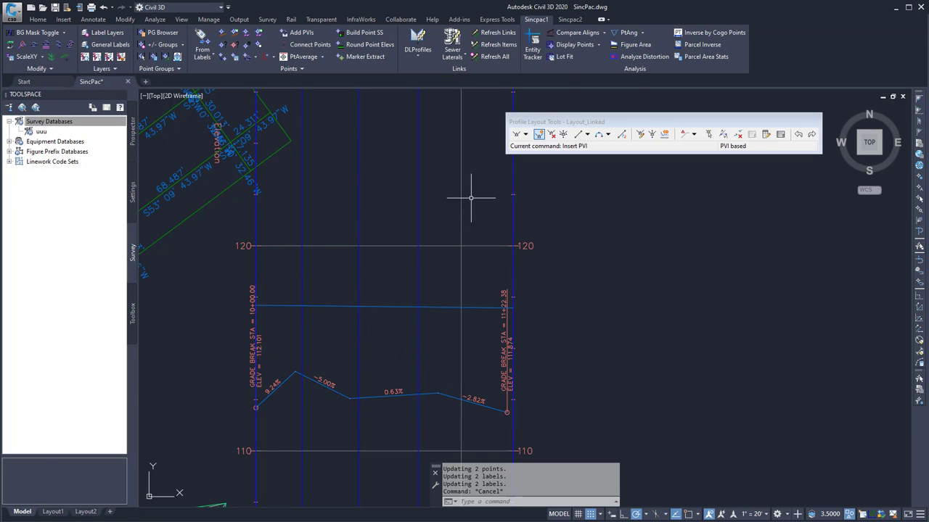
Copy the Layout_Linked profile with all its PVIs to a new profile
left_click(418, 40)
key("Escape")
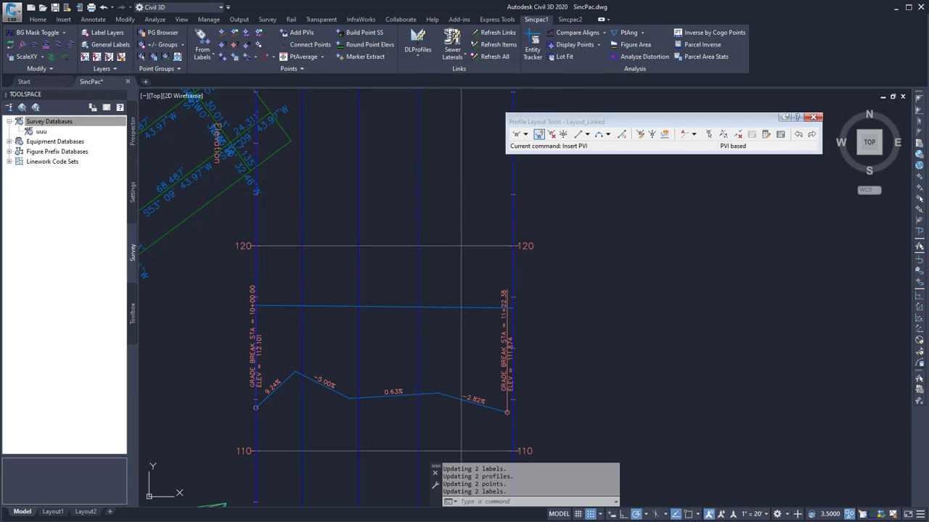
left_click(367, 397)
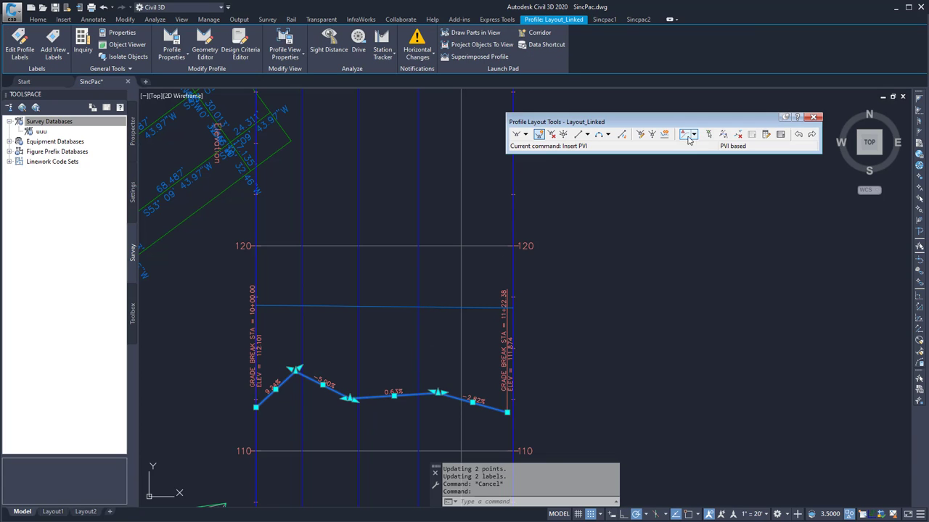
left_click(665, 135)
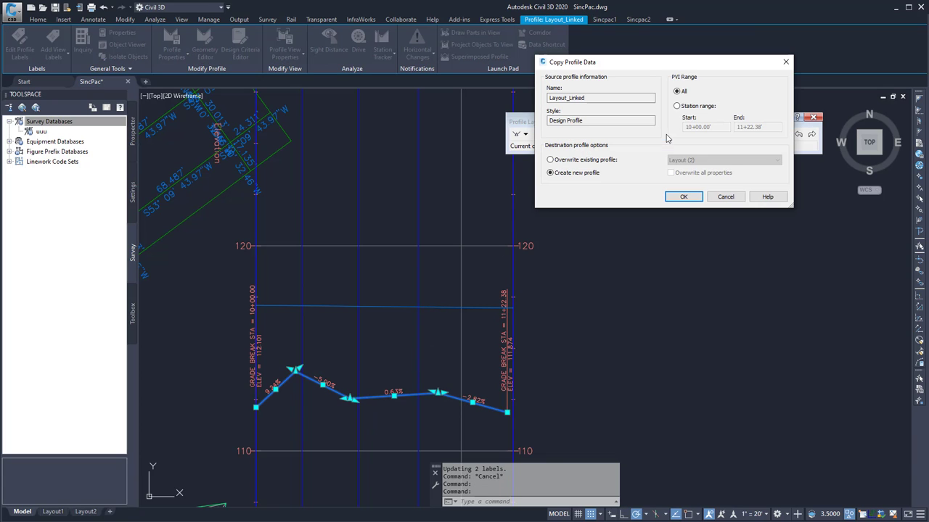
left_click(684, 197)
key("Escape")
Raise all PVIs of the copied profile by 2 and close the profile layout tools
left_click(375, 401)
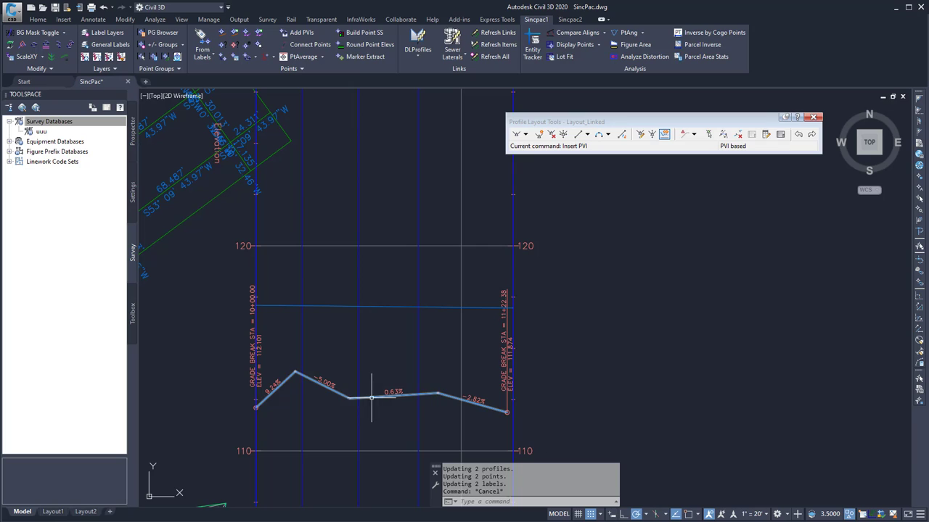
left_click(652, 135)
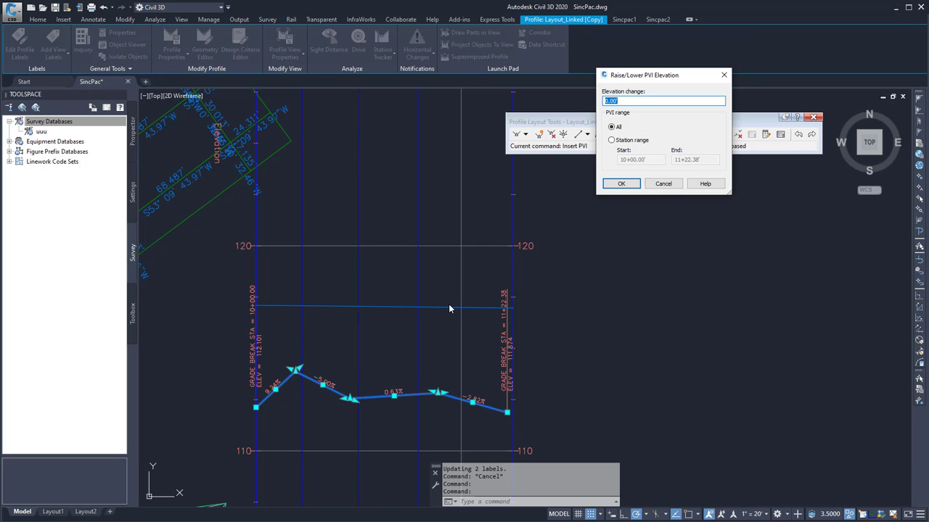
type("2")
key("Return")
key("Escape")
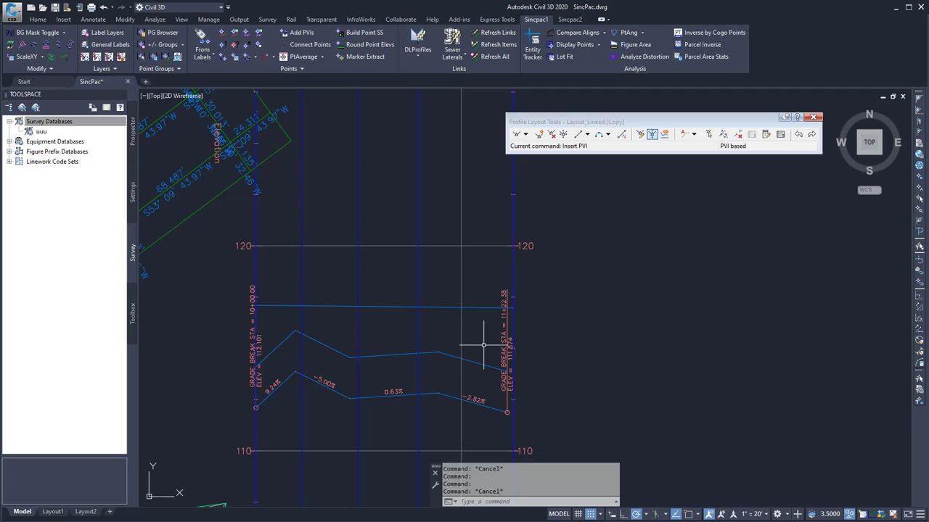
key("Escape")
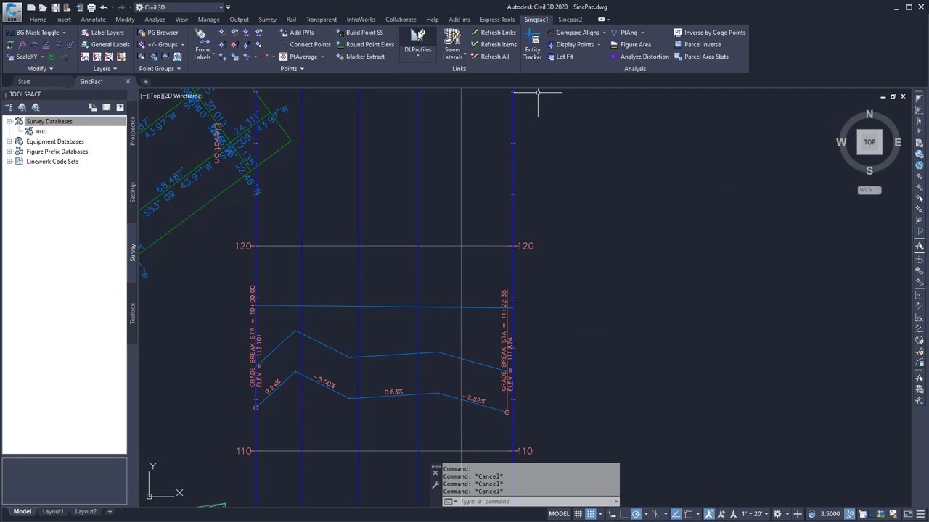
Add a full profile link for Layout_Linked [Copy] to Layout_Linked at its start PVI, station 10+00.00, with a datum adjustment of 5
left_click(418, 37)
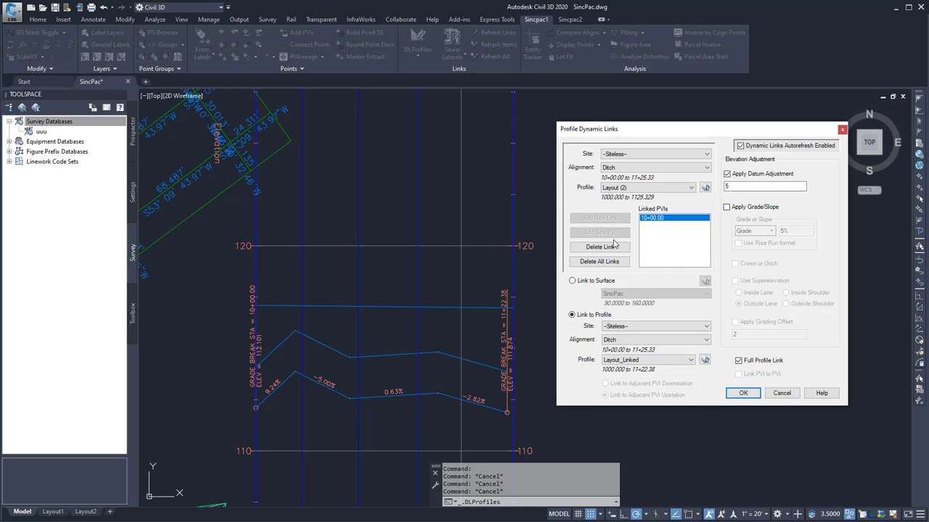
left_click(618, 186)
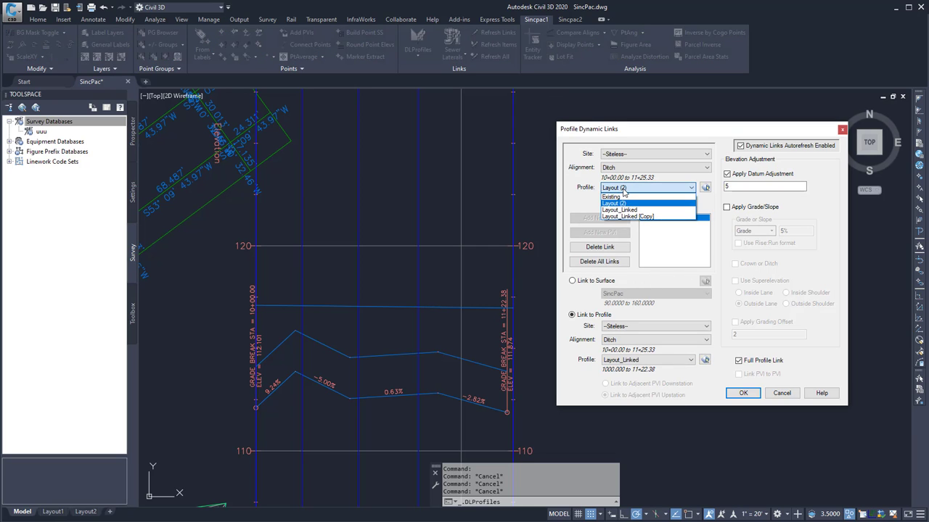
left_click(623, 188)
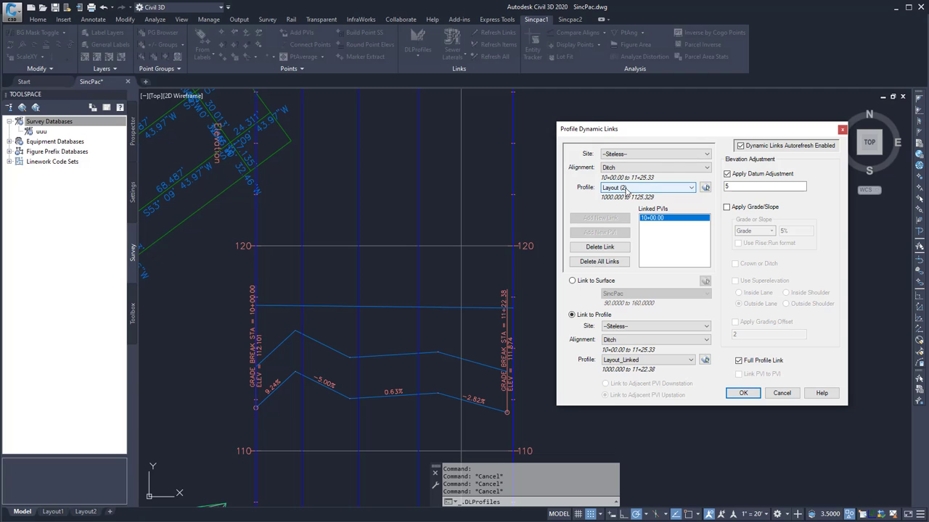
left_click(632, 189)
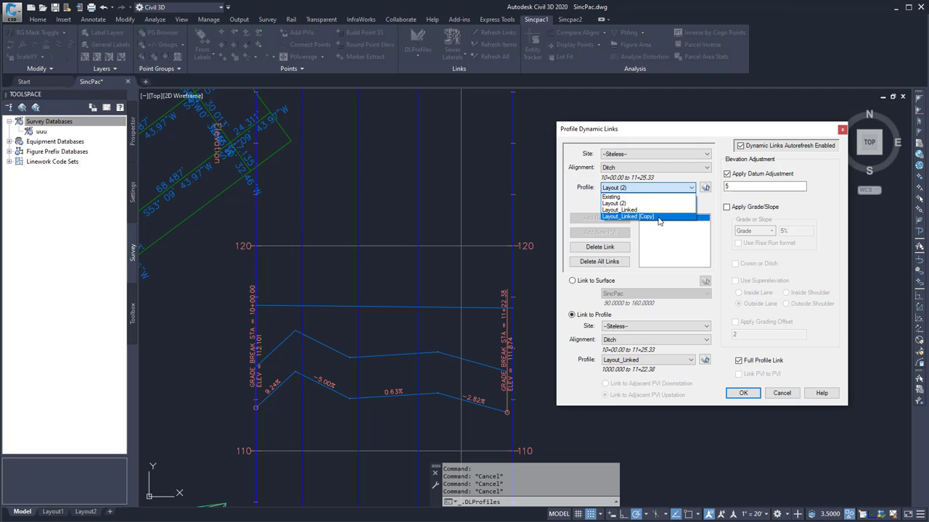
left_click(658, 217)
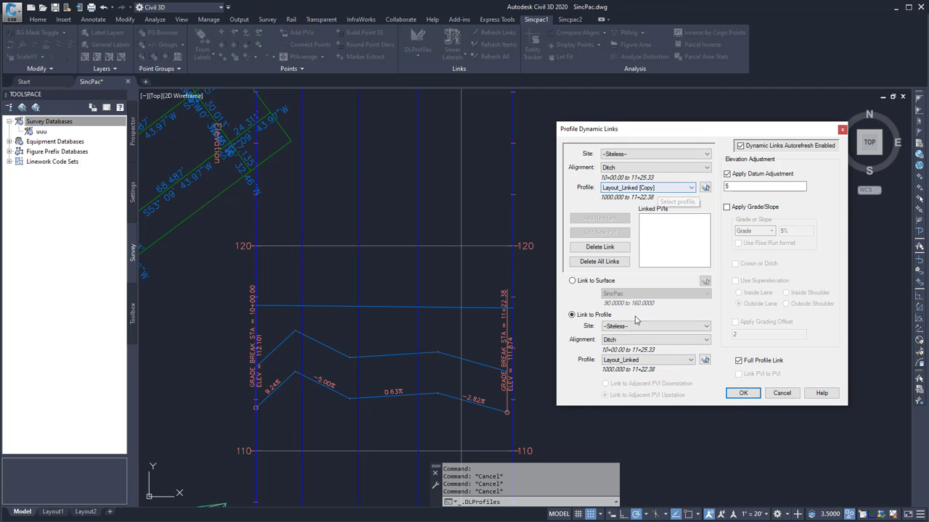
left_click(635, 364)
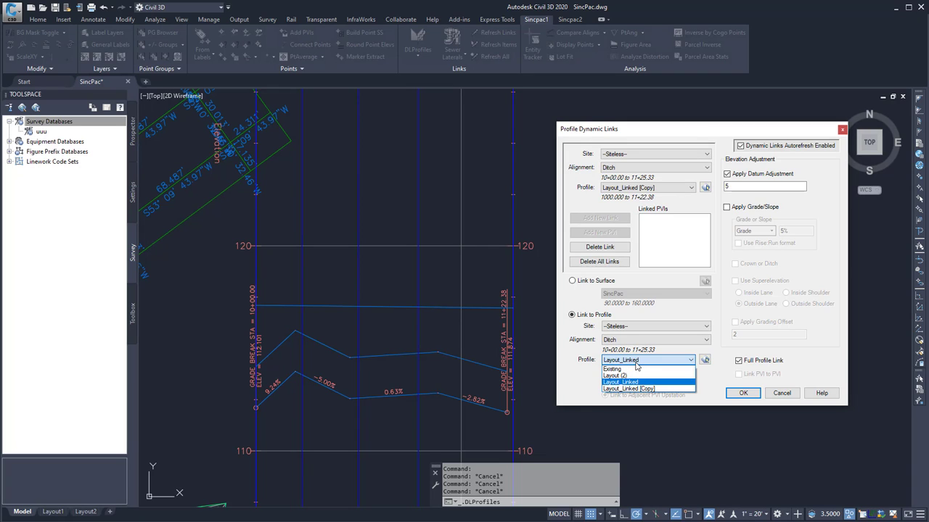
left_click(637, 382)
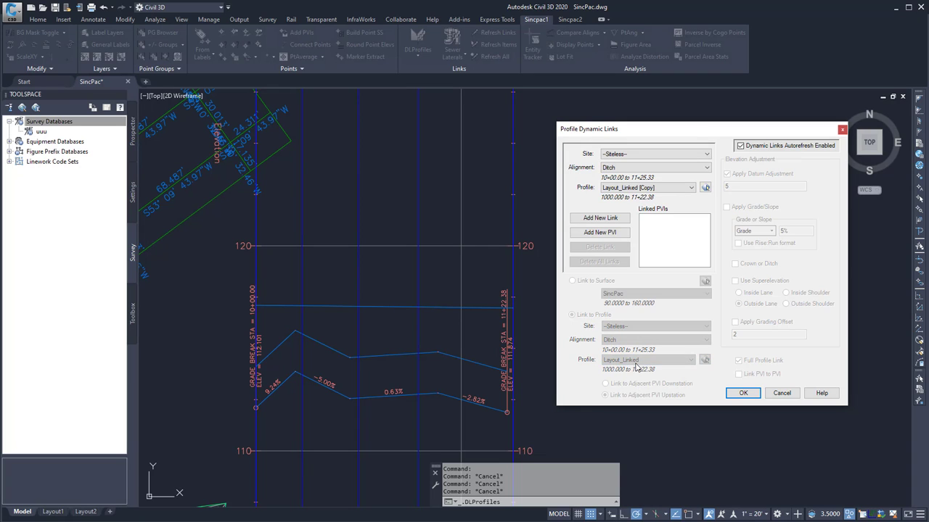
left_click(625, 188)
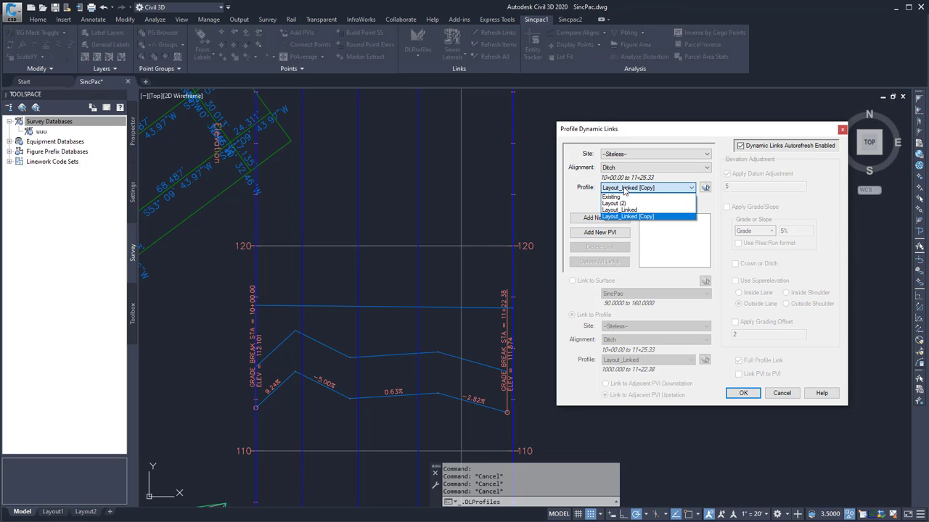
left_click(622, 217)
left_click(615, 233)
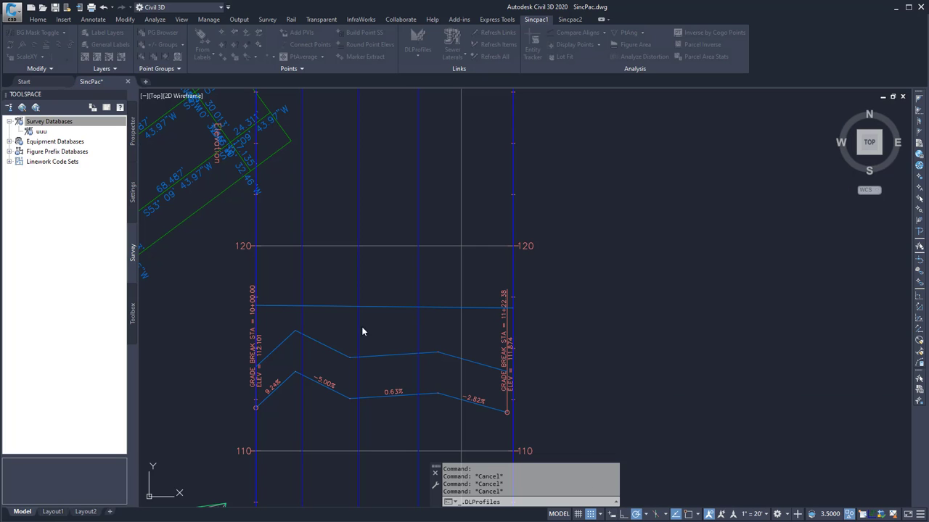
left_click(259, 368)
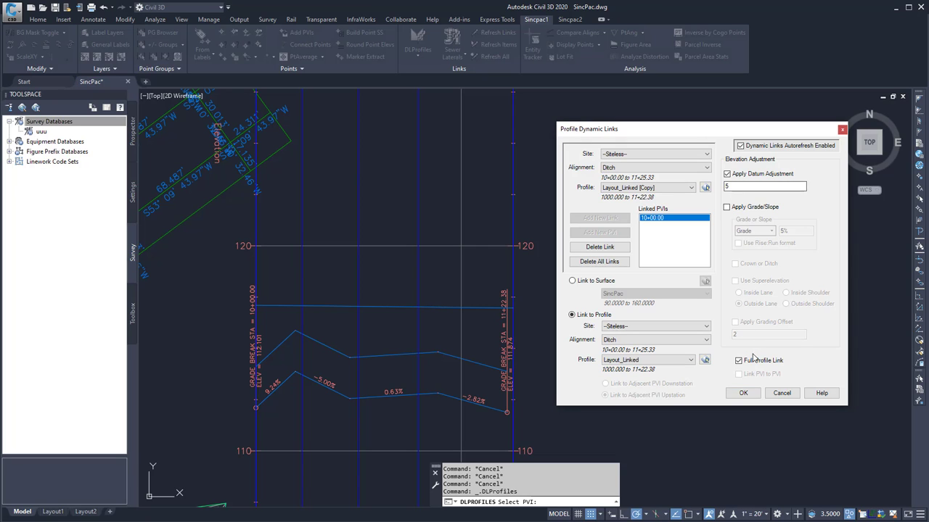
left_click(743, 393)
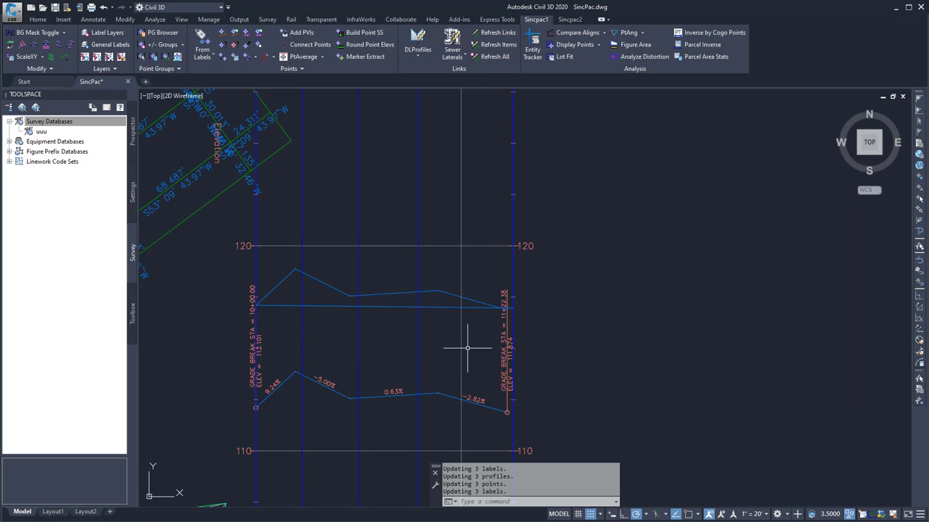
Test both linked profiles by lowering Layout_Linked to a start elevation of about 110.65 and raising it to about 113.90
left_click(349, 398)
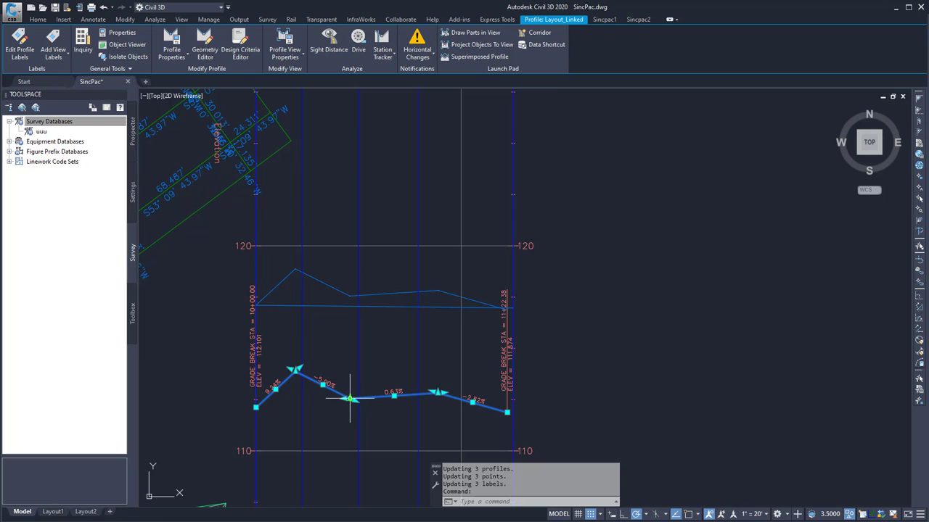
left_click(350, 398)
key("space")
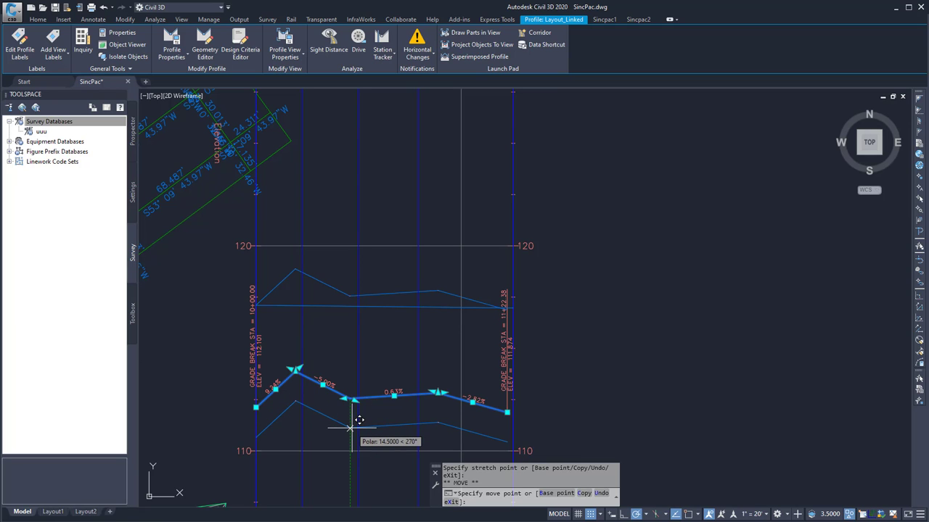
left_click(350, 428)
left_click(350, 428)
key("space")
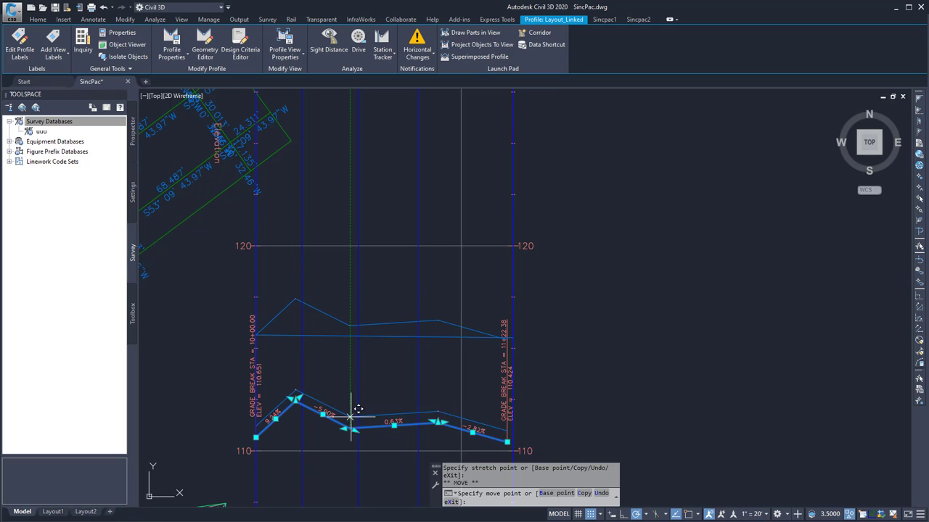
left_click(350, 361)
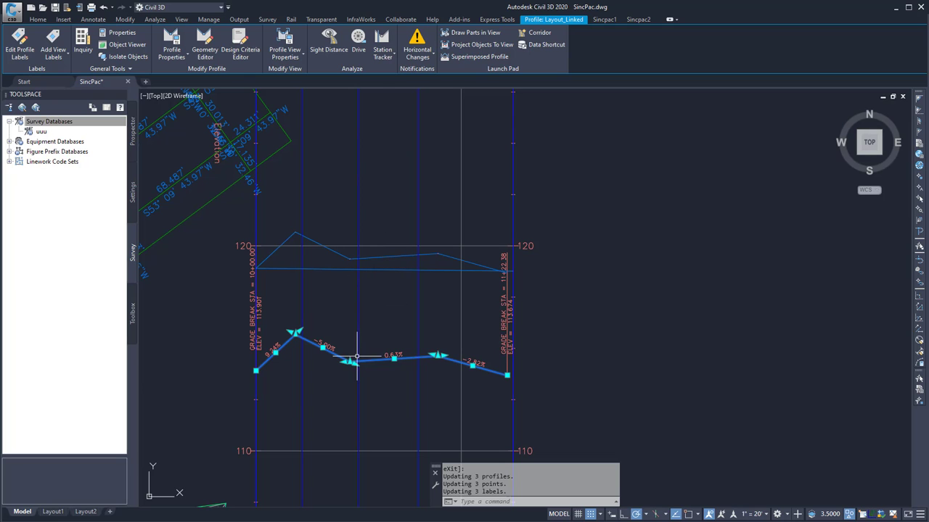
Raise Layout_Linked to a start elevation of about 116.35 and lower it to about 114.38
left_click(350, 362)
key("space")
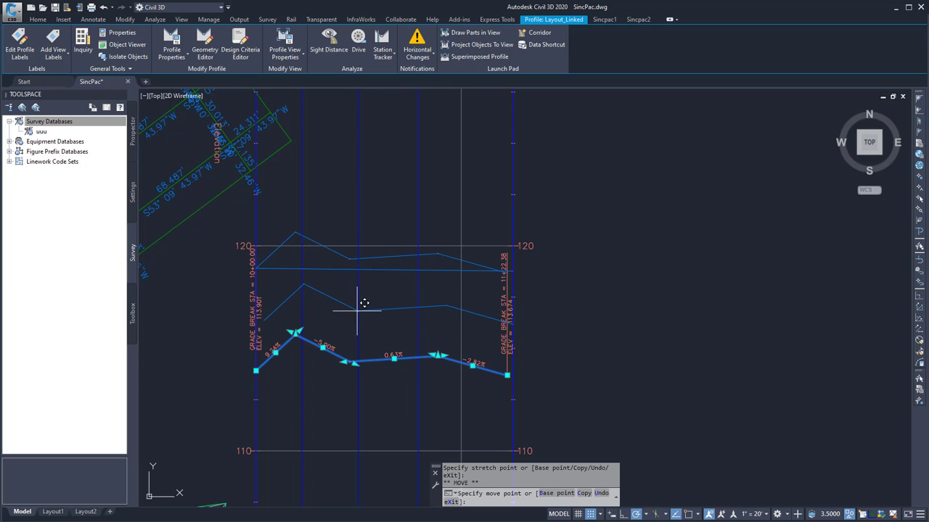
left_click(353, 309)
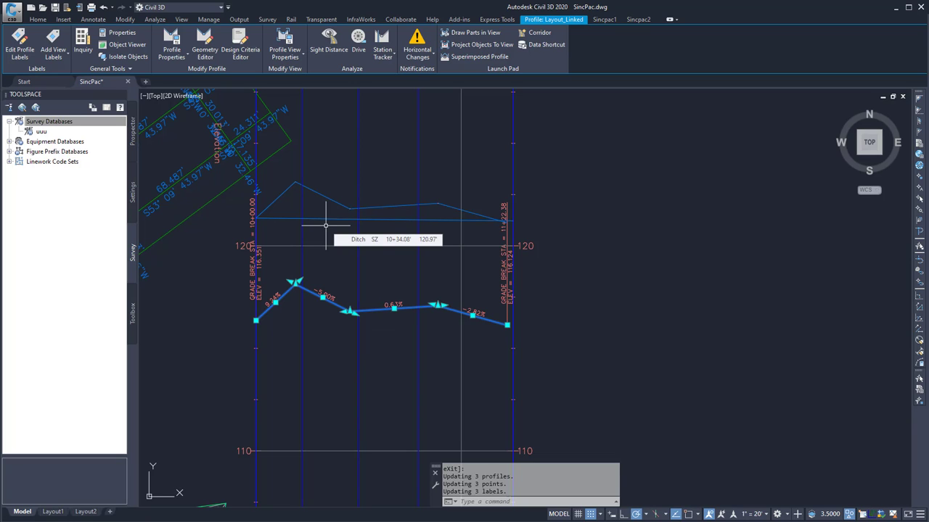
left_click(295, 281)
key("space")
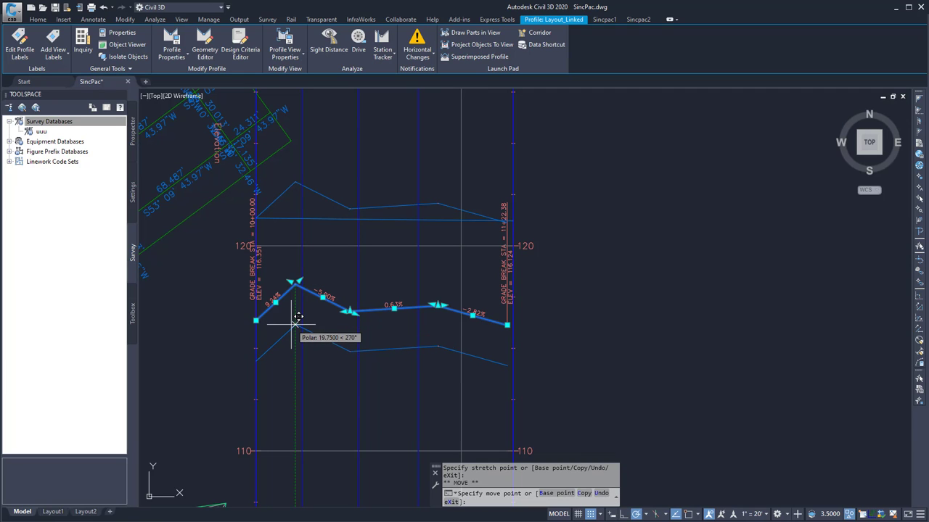
left_click(294, 322)
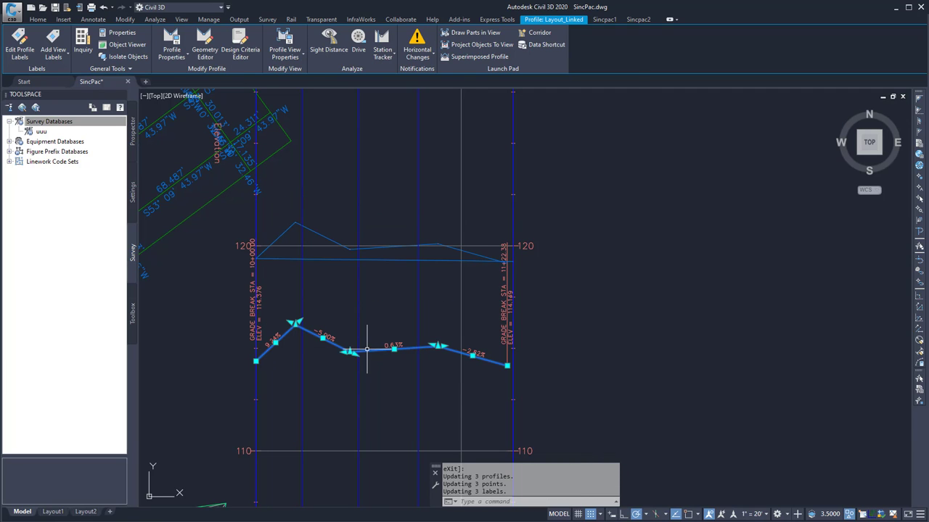
key("Escape")
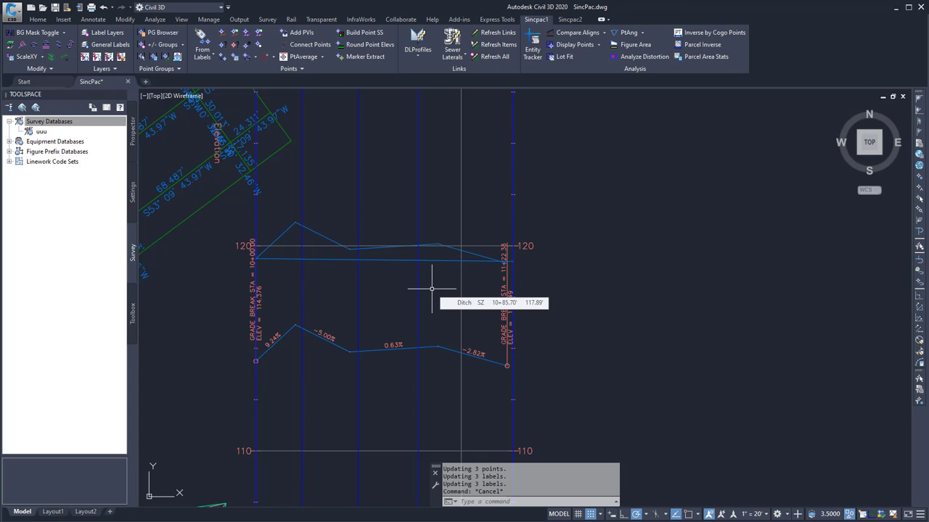
Delete all dynamic links of the Layout_Linked [Copy] and Layout_Linked profiles
left_click(416, 45)
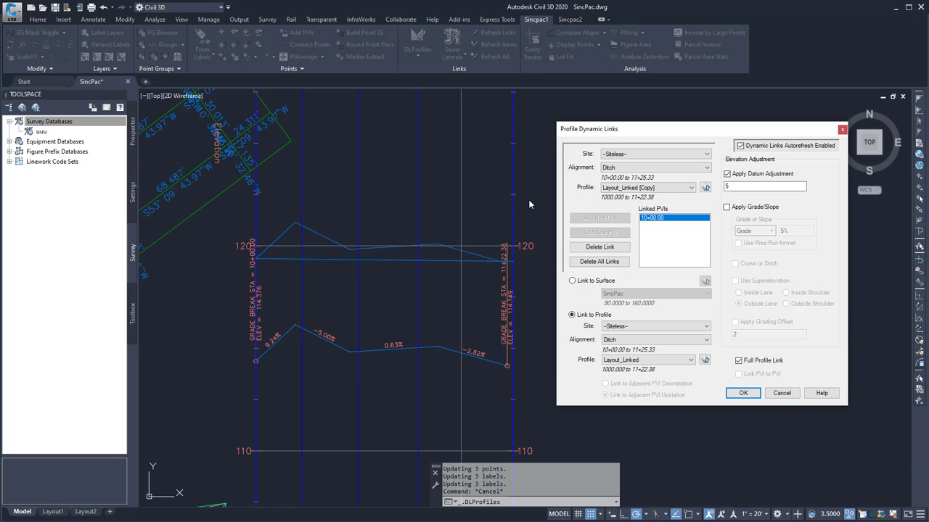
left_click(606, 262)
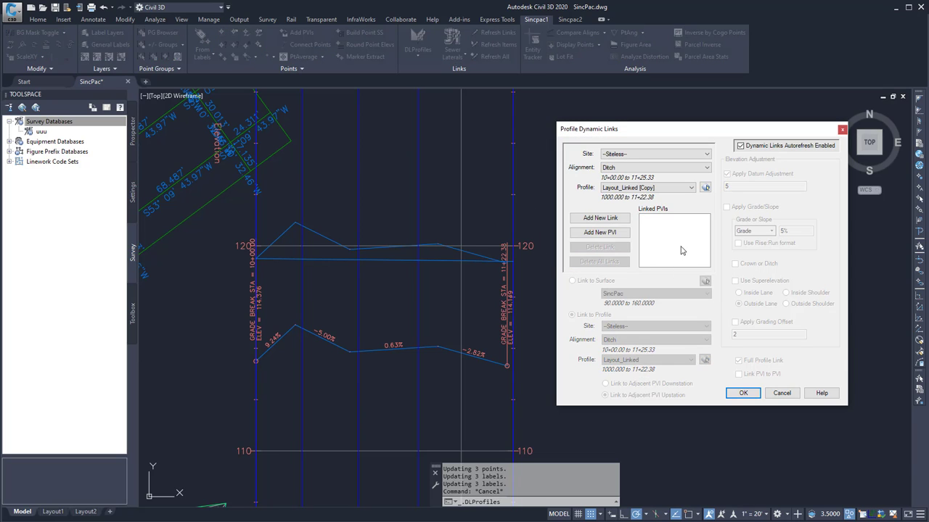
left_click(660, 190)
left_click(653, 210)
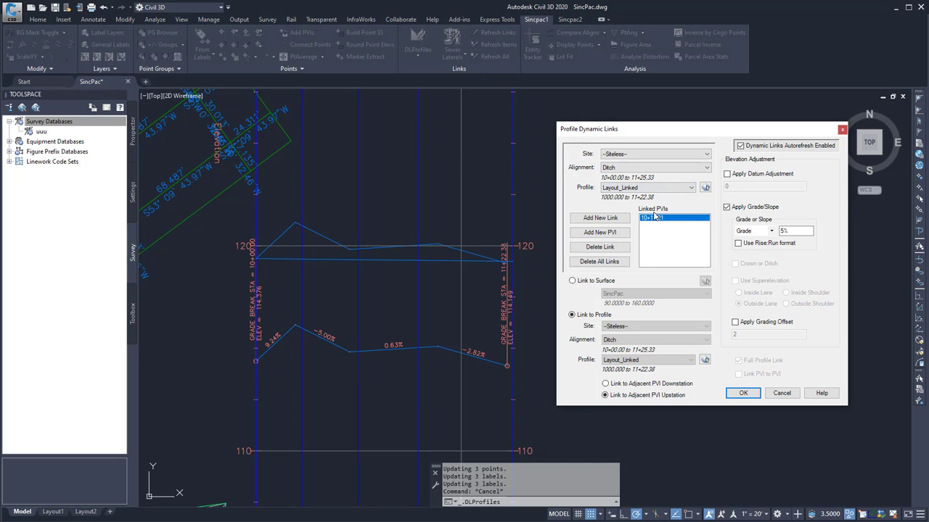
left_click(602, 262)
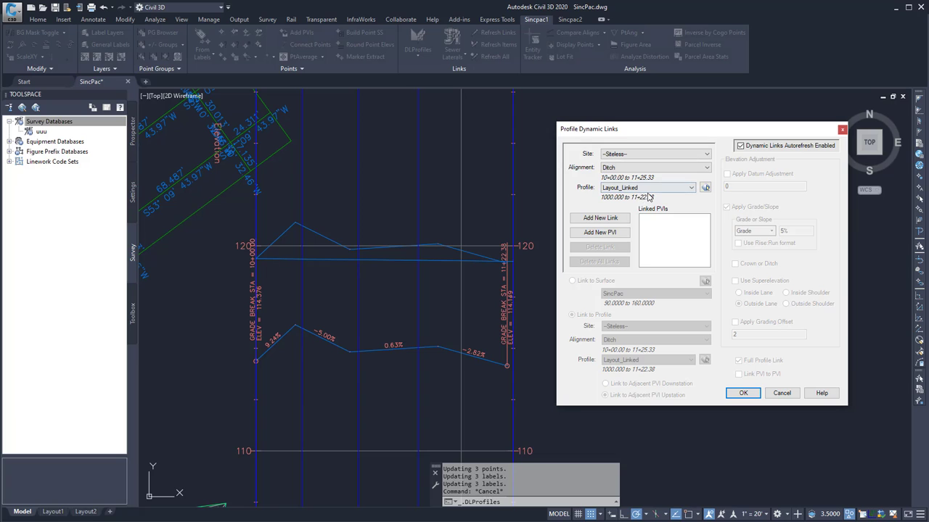
For the Layout (2) profile link, switch dynamic links autorefresh off and on again and enable applying grade/slope
left_click(650, 188)
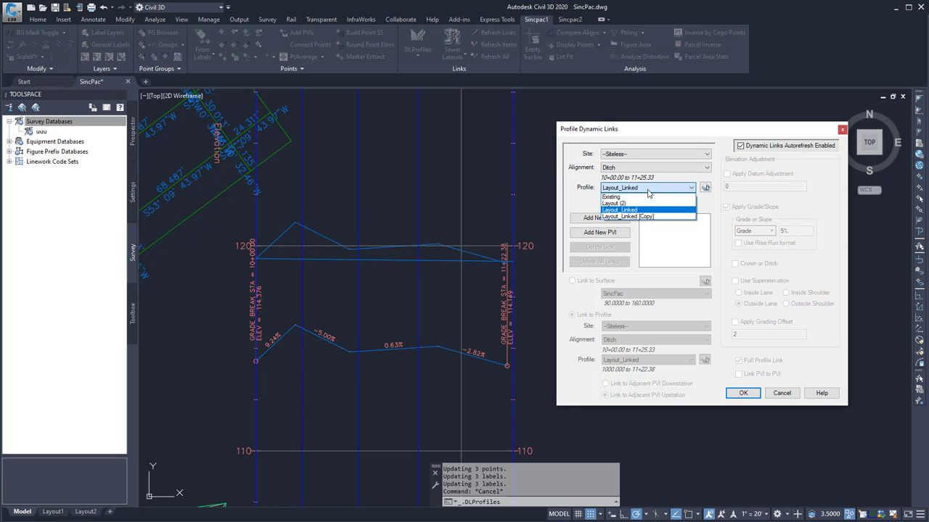
left_click(650, 204)
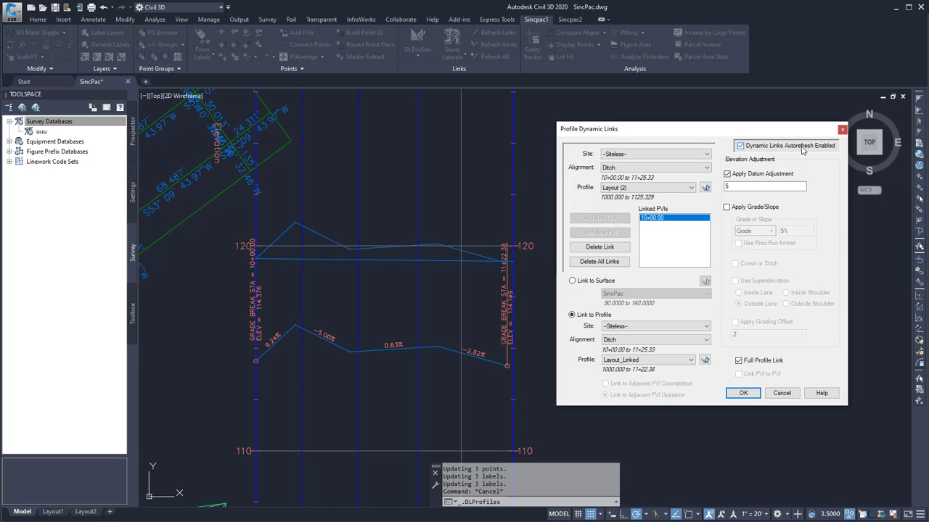
left_click(741, 146)
left_click(741, 146)
left_click(758, 209)
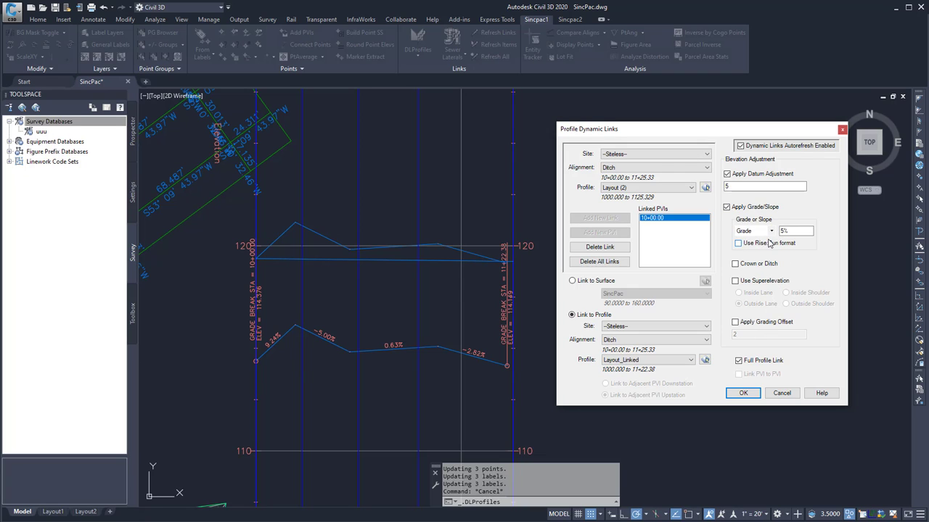